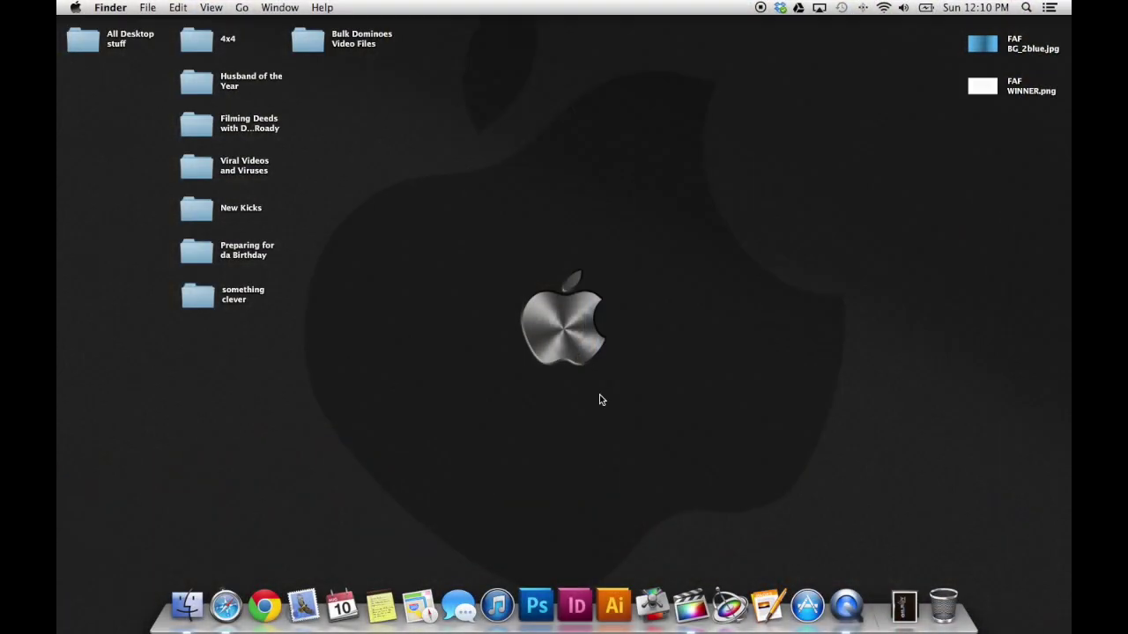
Launch Final Cut Pro X from the Dock
left_click(691, 606)
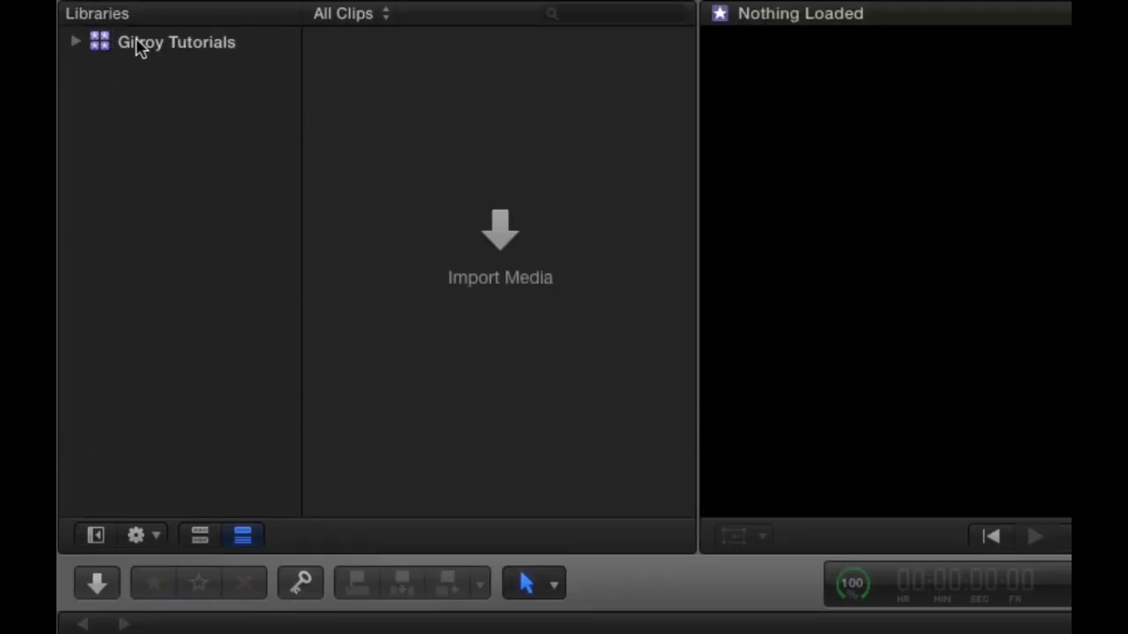
Expand the Gilroy Tutorials library to reveal its events, then hide the libraries sidebar
left_click(76, 42)
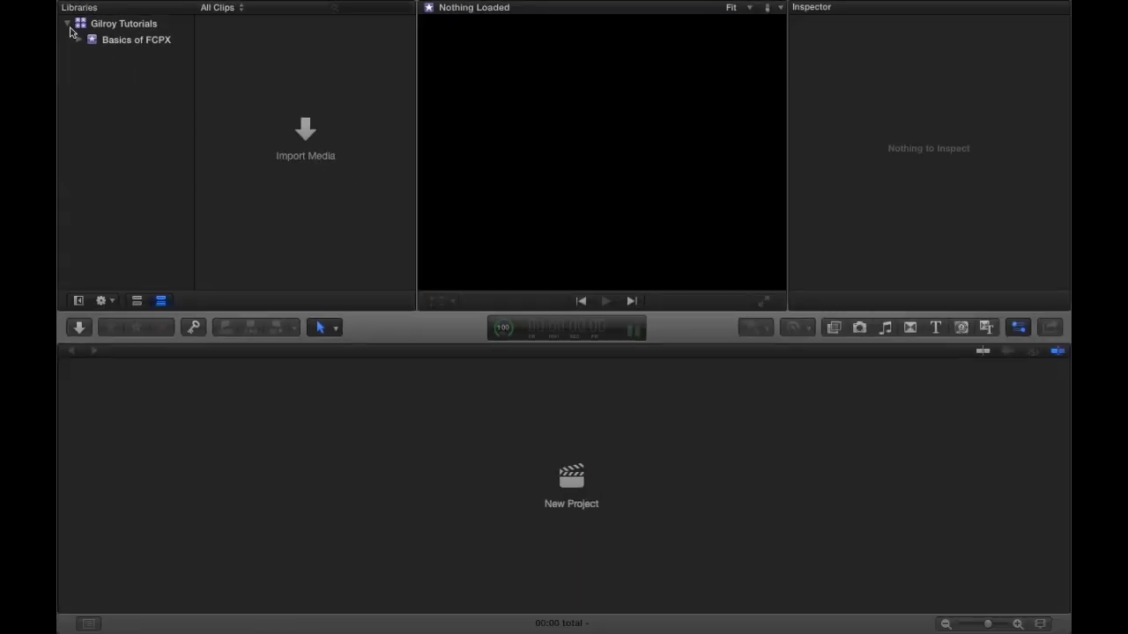
left_click(78, 303)
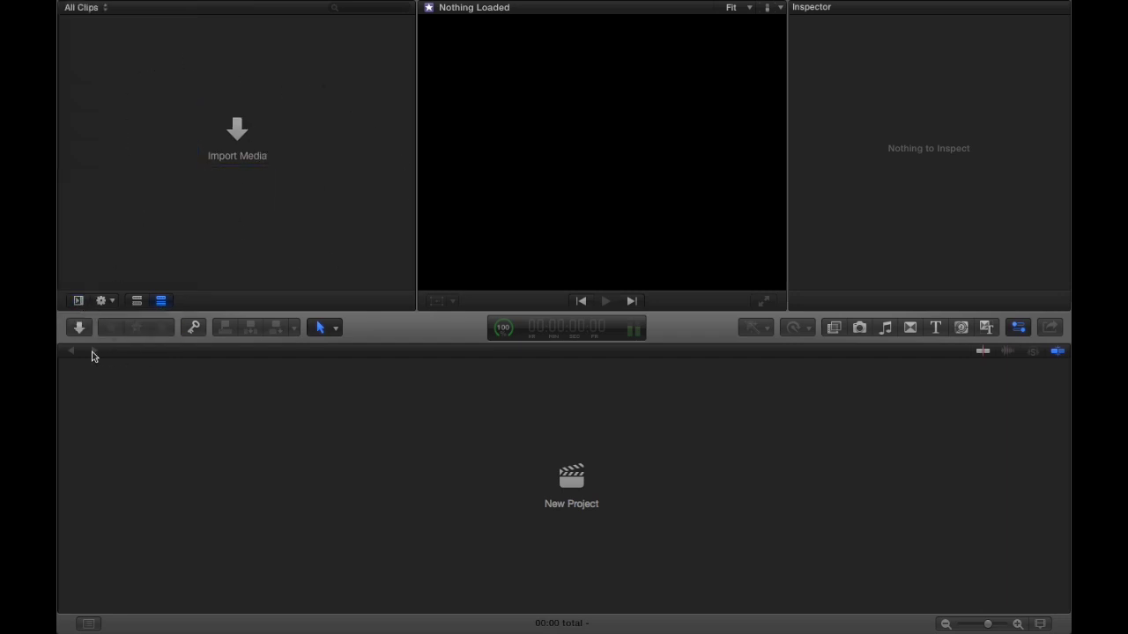
left_click(78, 302)
left_click(102, 301)
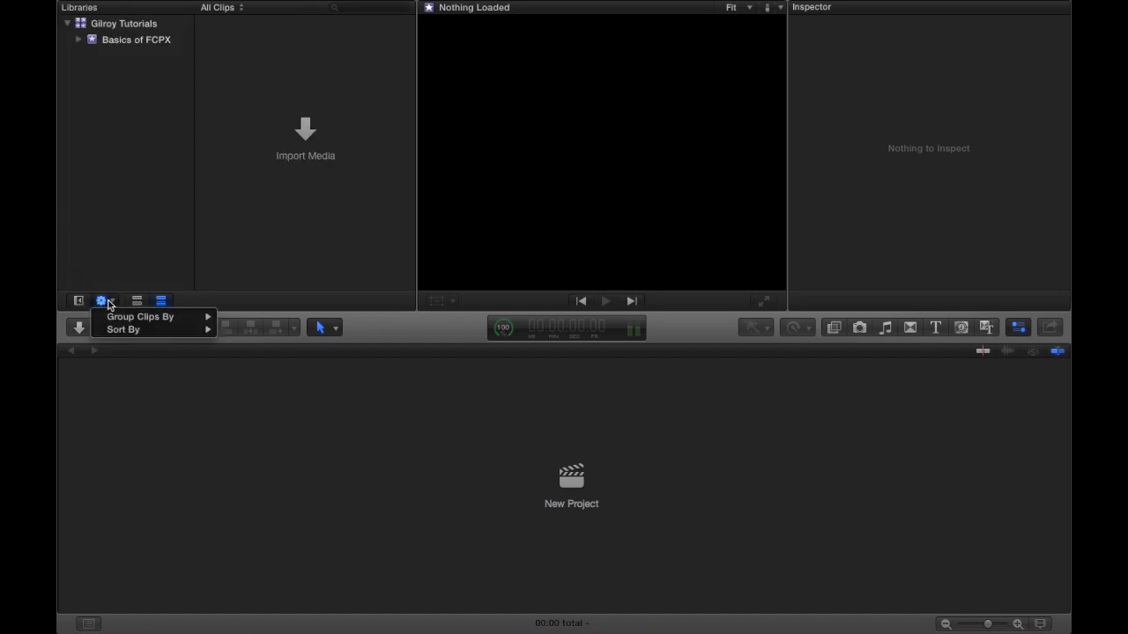
mouse_move(175, 324)
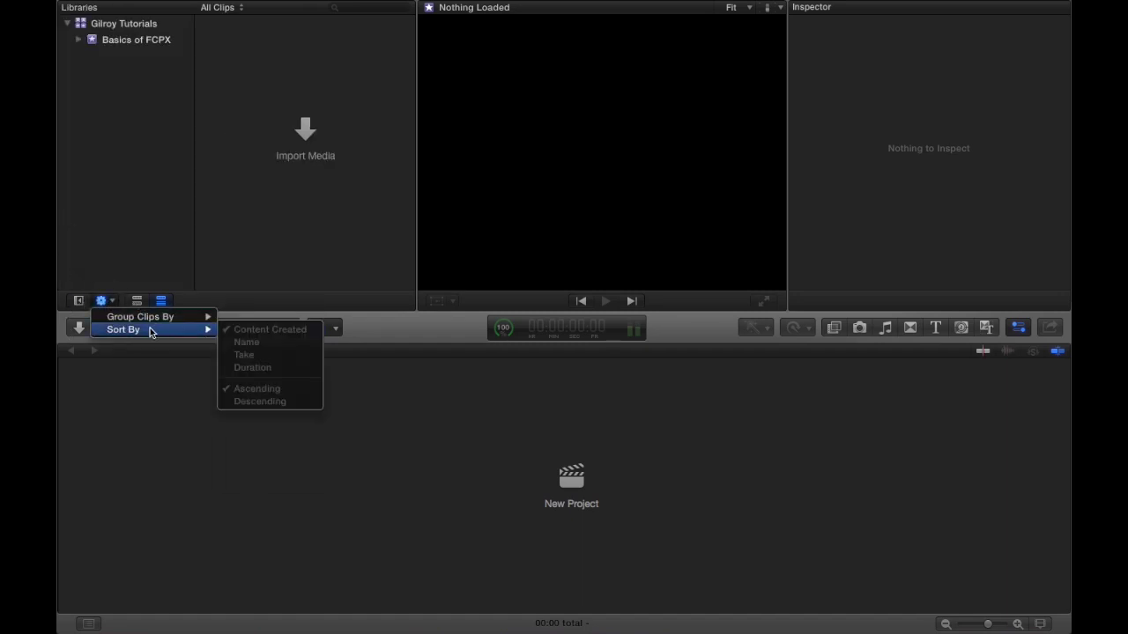
mouse_move(210, 317)
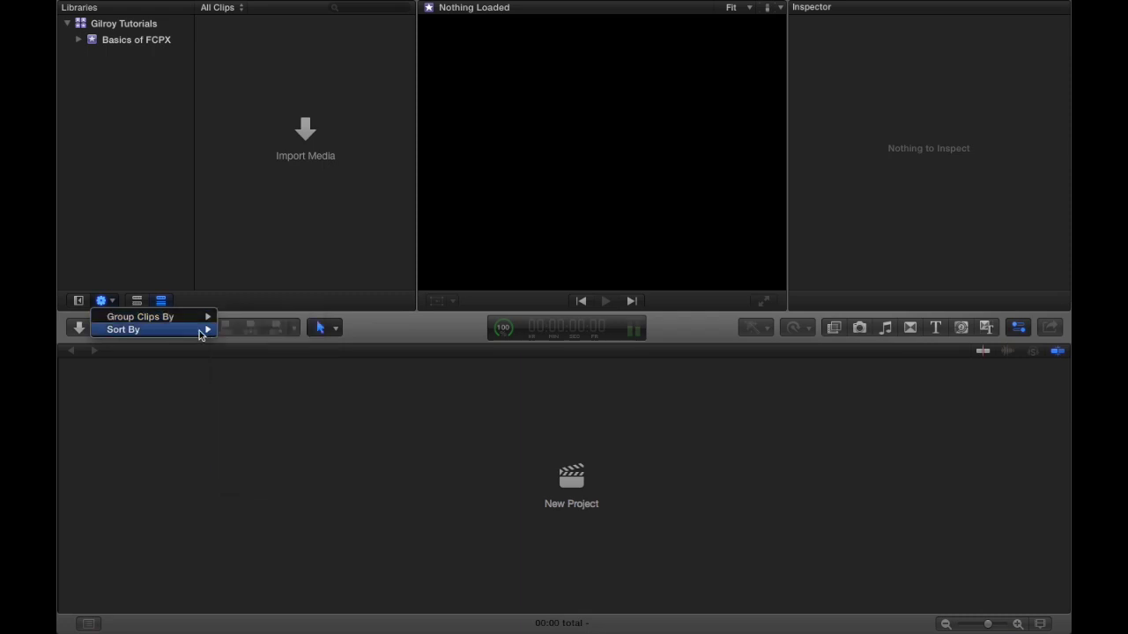
left_click(108, 302)
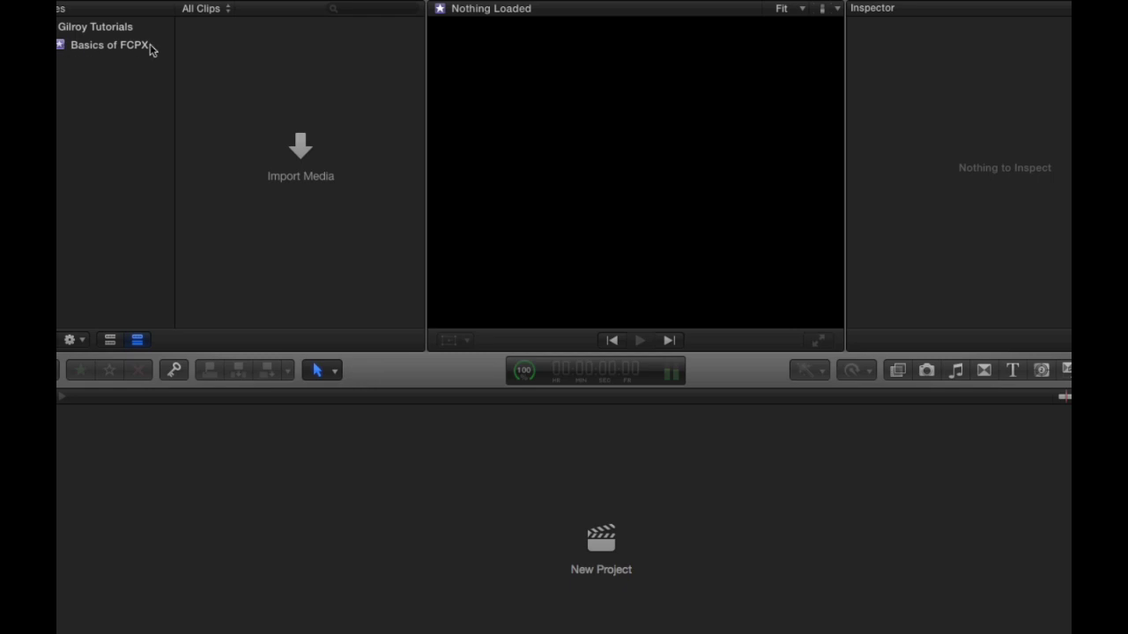
Open the Basics of FCPX event, expand Aug 8, 2014 and preview clips MVI_0033–MVI_0036
left_click(106, 50)
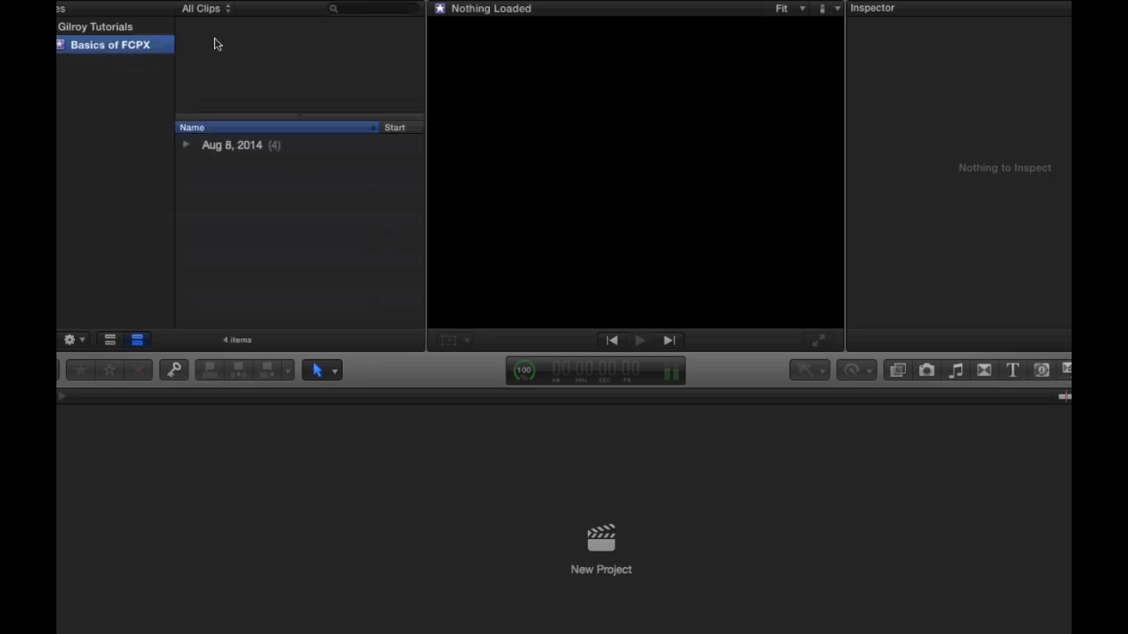
left_click(185, 144)
left_click(245, 169)
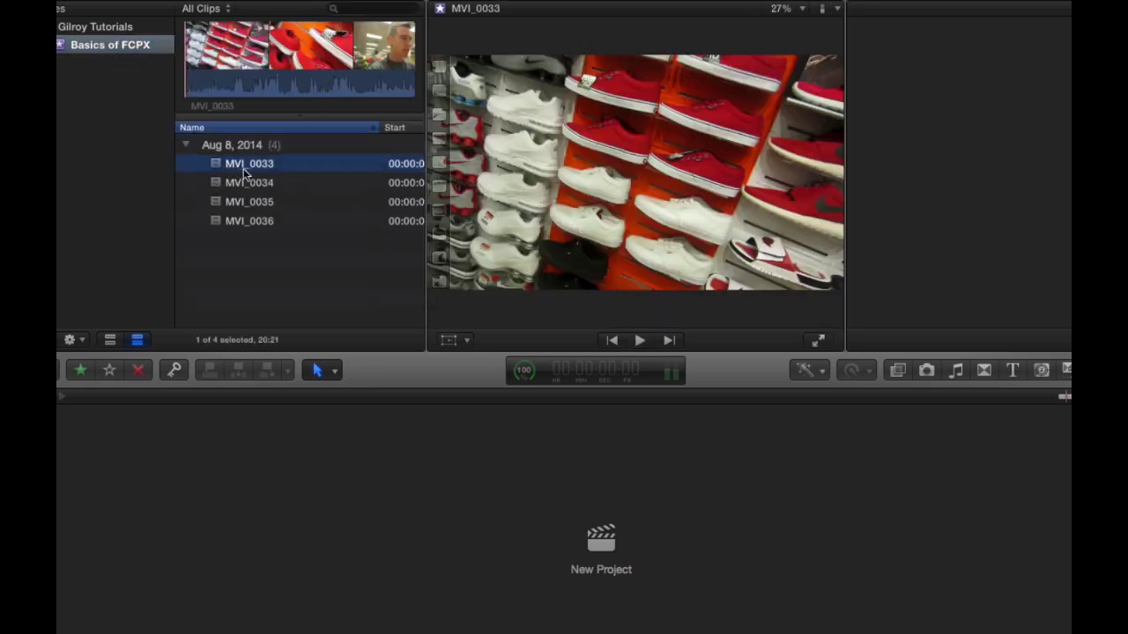
left_click(251, 182)
left_click(251, 201)
left_click(251, 222)
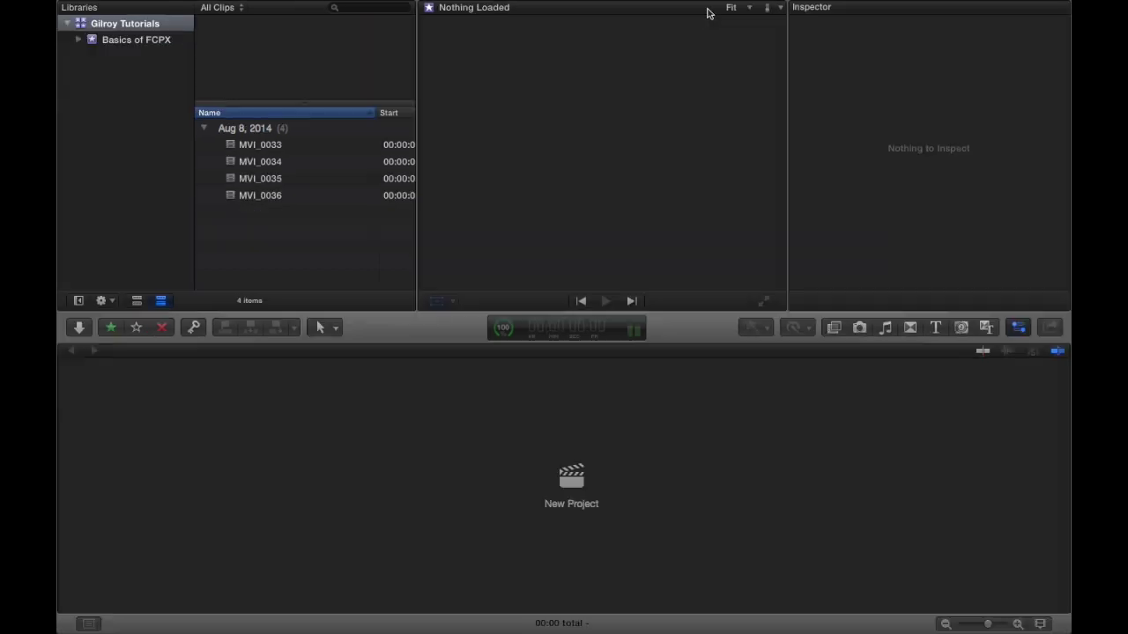
Set the viewer zoom to 75% and load clip MVI_0033
left_click(749, 11)
left_click(755, 12)
left_click(751, 8)
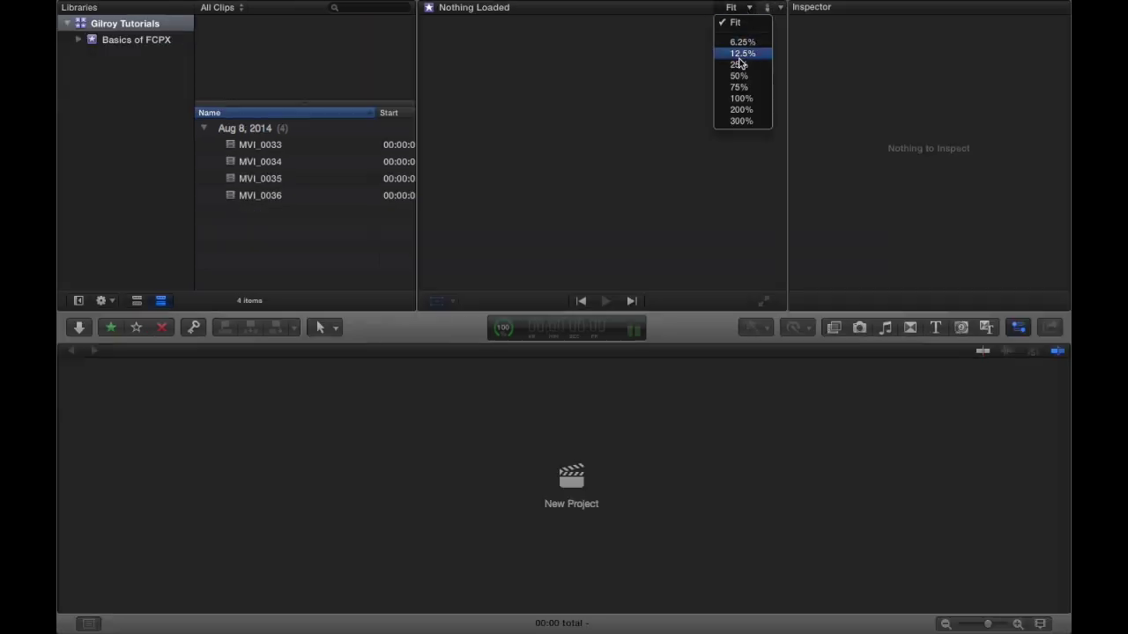
left_click(737, 88)
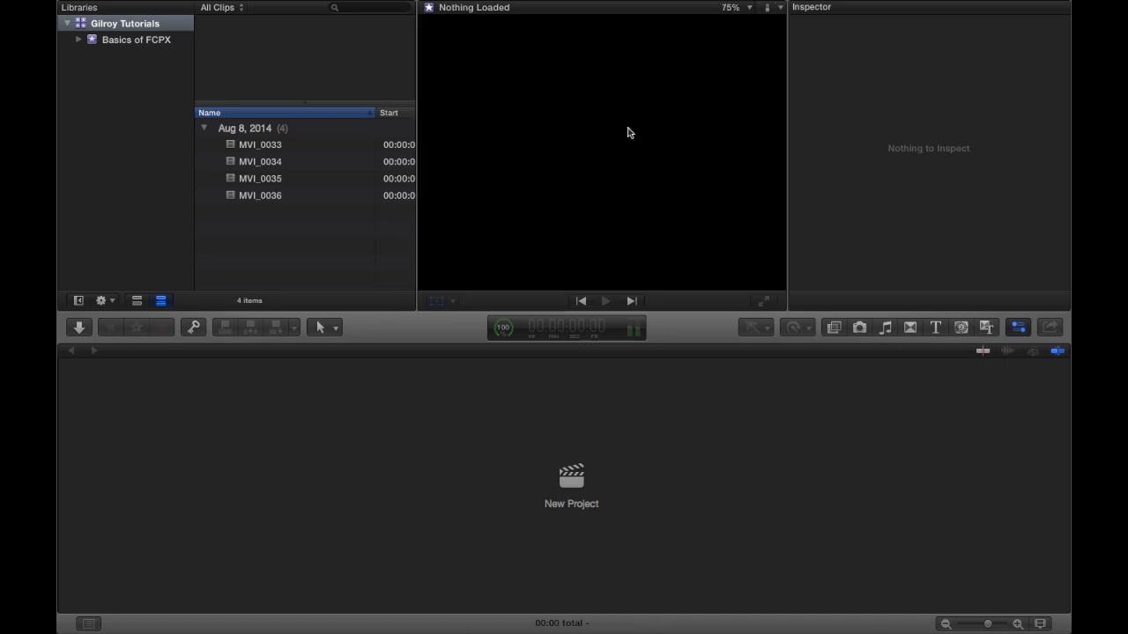
left_click(755, 10)
left_click(267, 146)
left_click(294, 147)
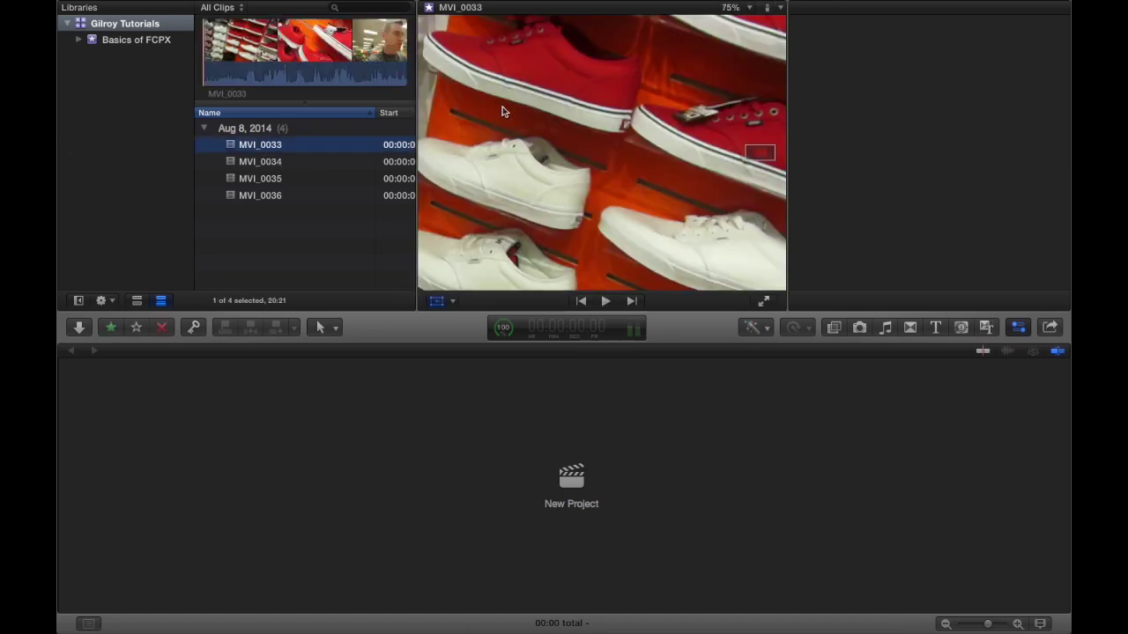
Magnify MVI_0033 to 200%, pan around the shoe, then fit the whole frame
left_click(740, 11)
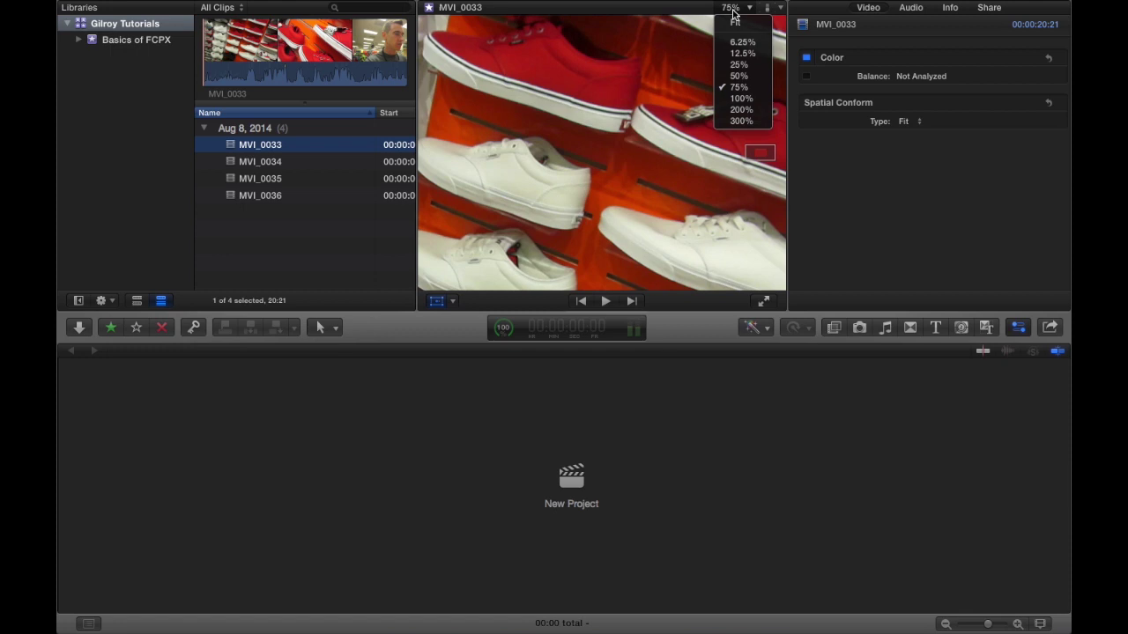
left_click(754, 103)
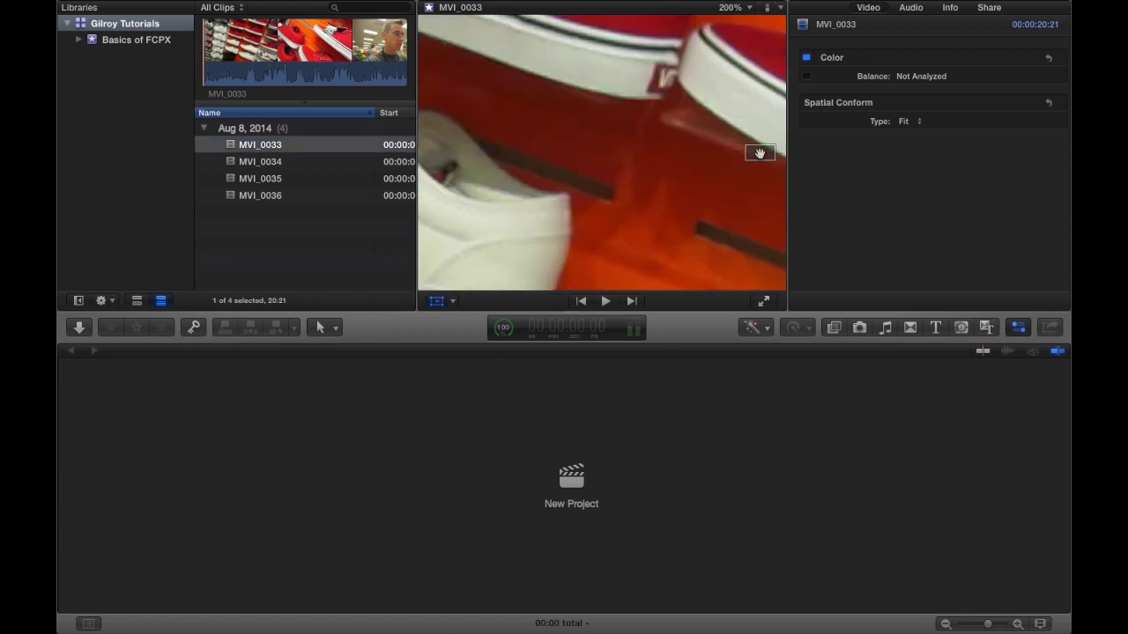
left_click_drag(761, 152, 758, 148)
left_click(749, 8)
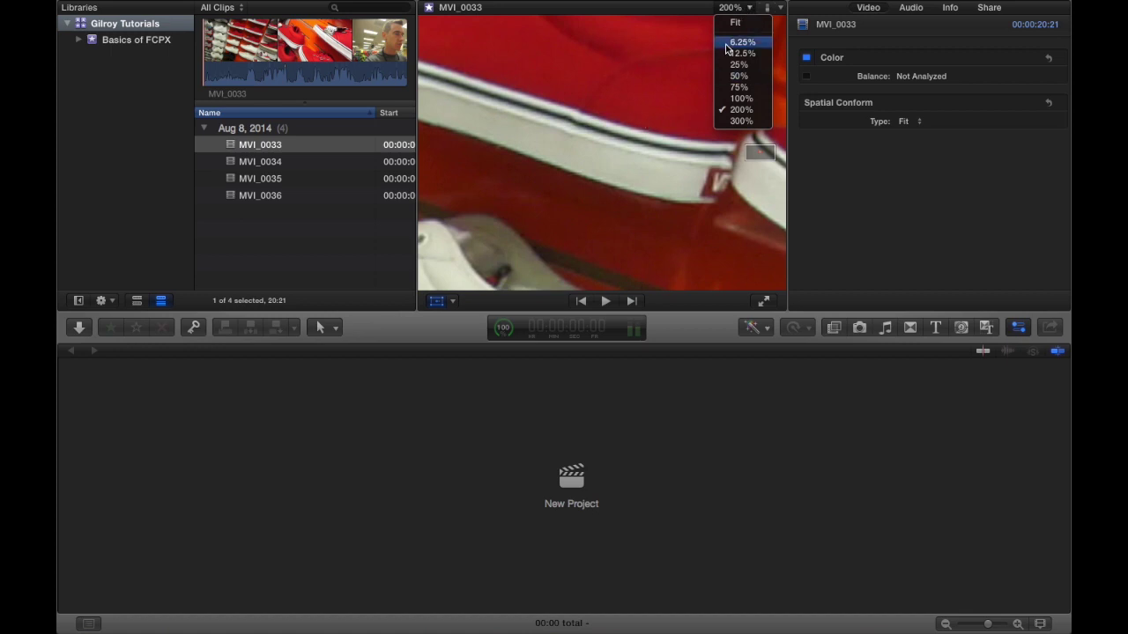
left_click(736, 20)
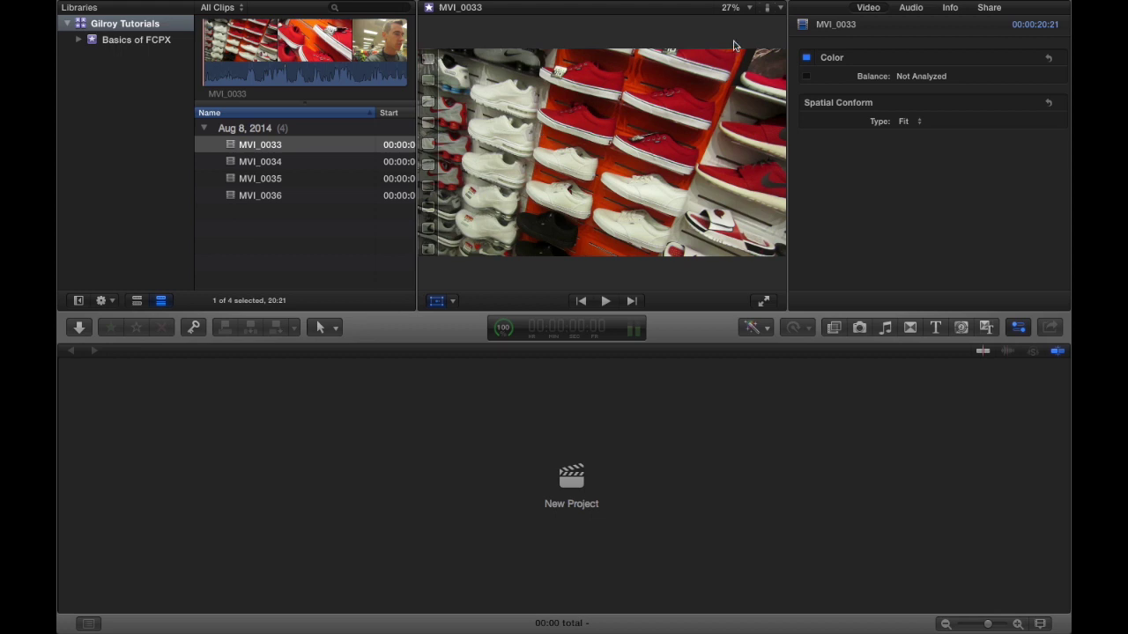
left_click(778, 8)
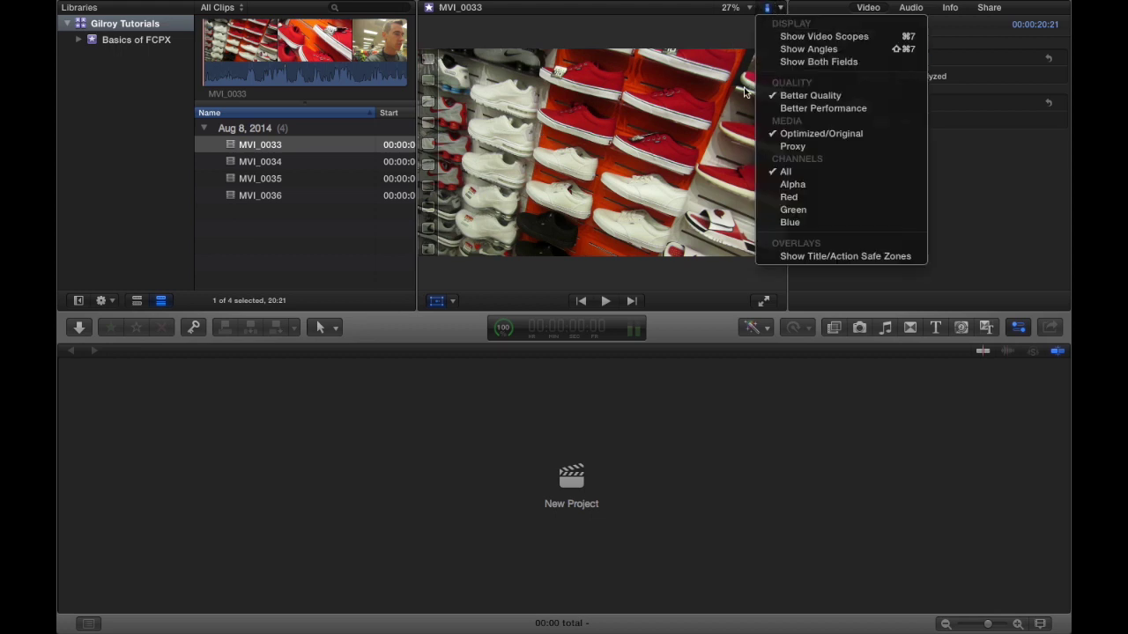
left_click(764, 18)
left_click(773, 10)
left_click(839, 36)
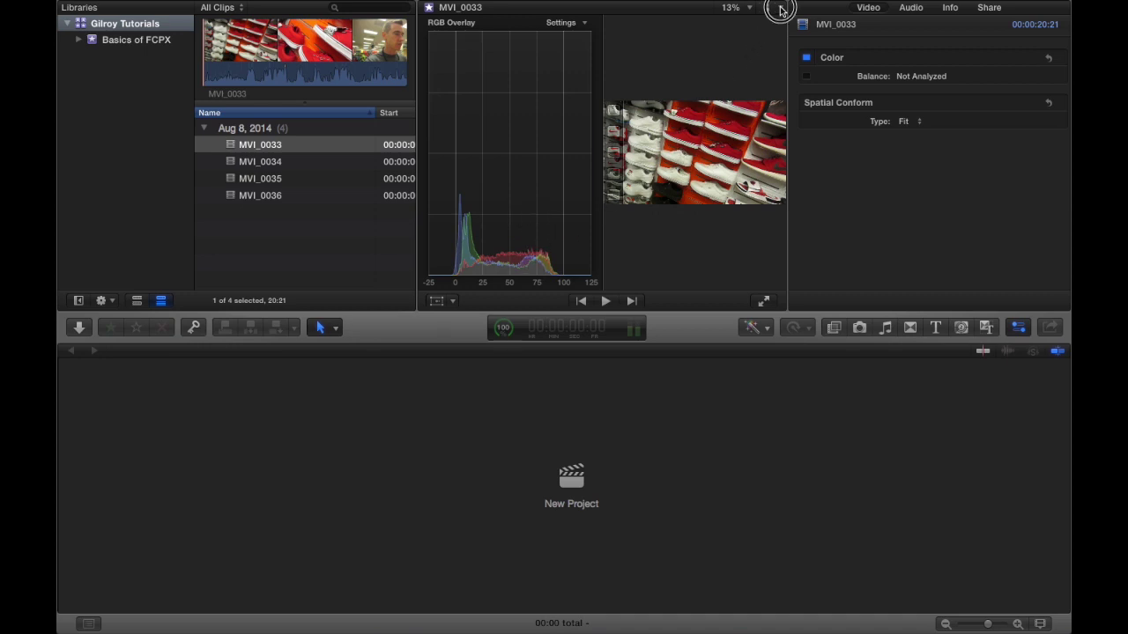
left_click(770, 7)
left_click(824, 36)
left_click(768, 7)
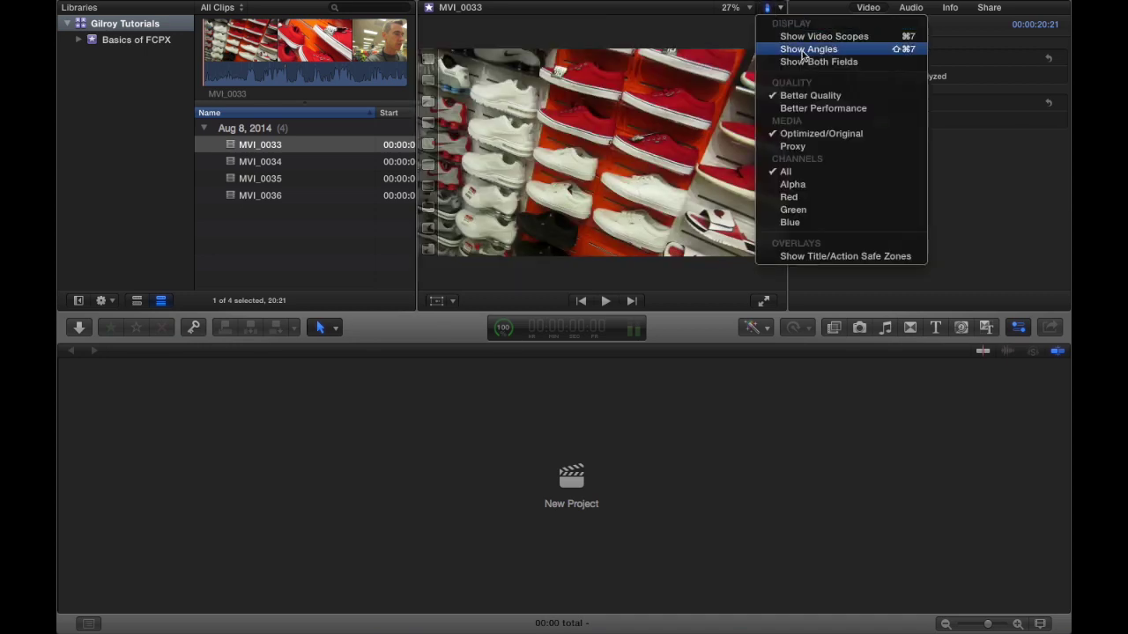
left_click(804, 49)
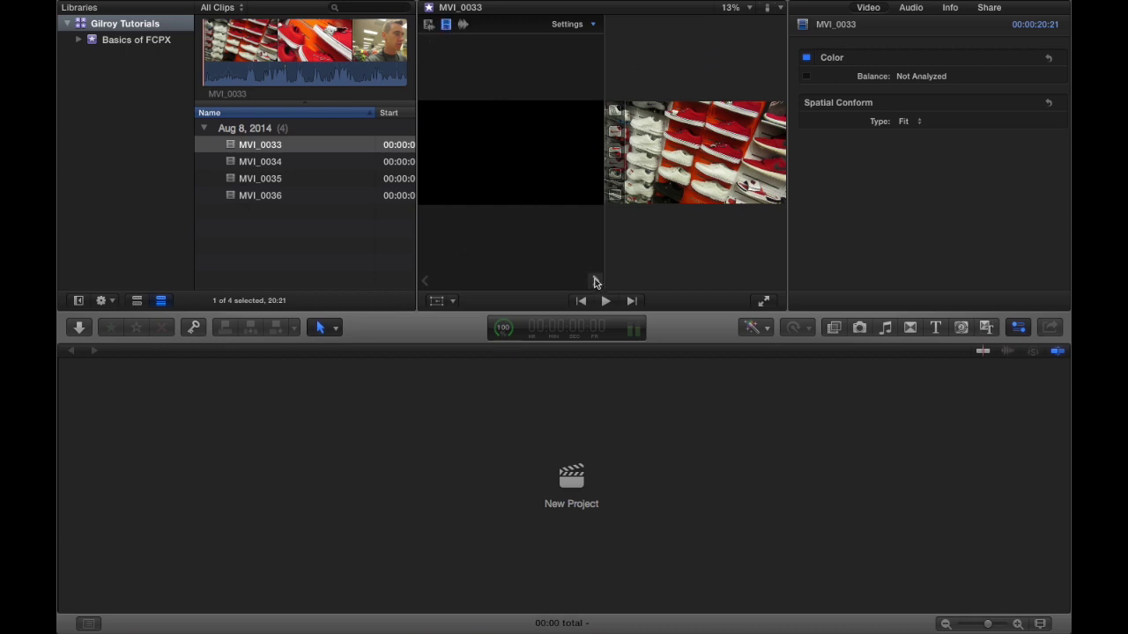
left_click(768, 9)
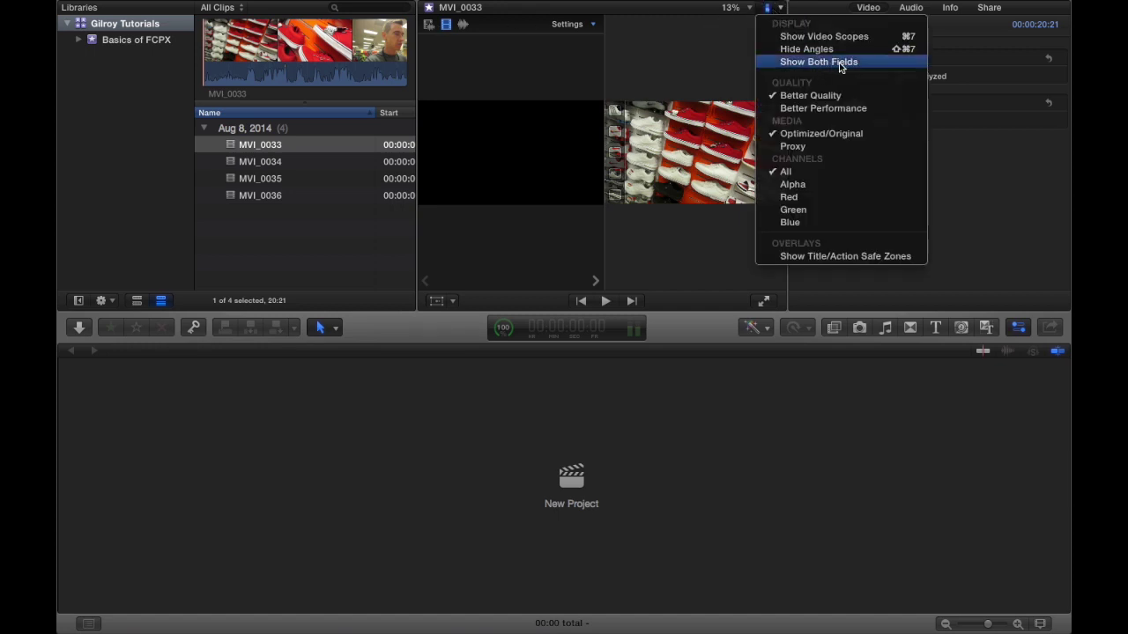
left_click(809, 49)
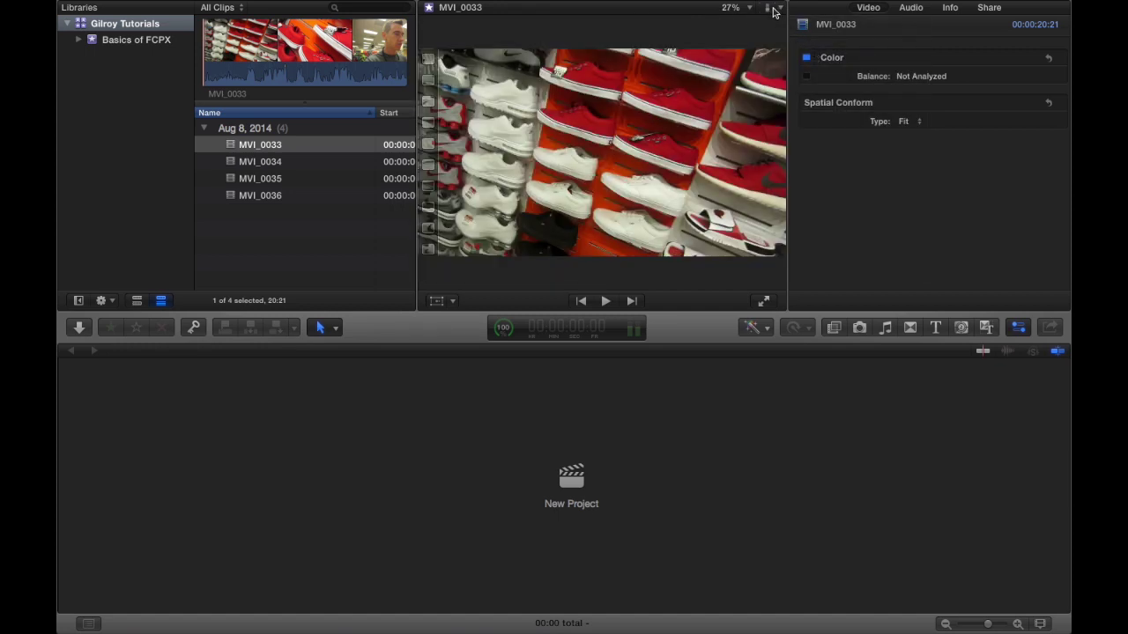
left_click(768, 9)
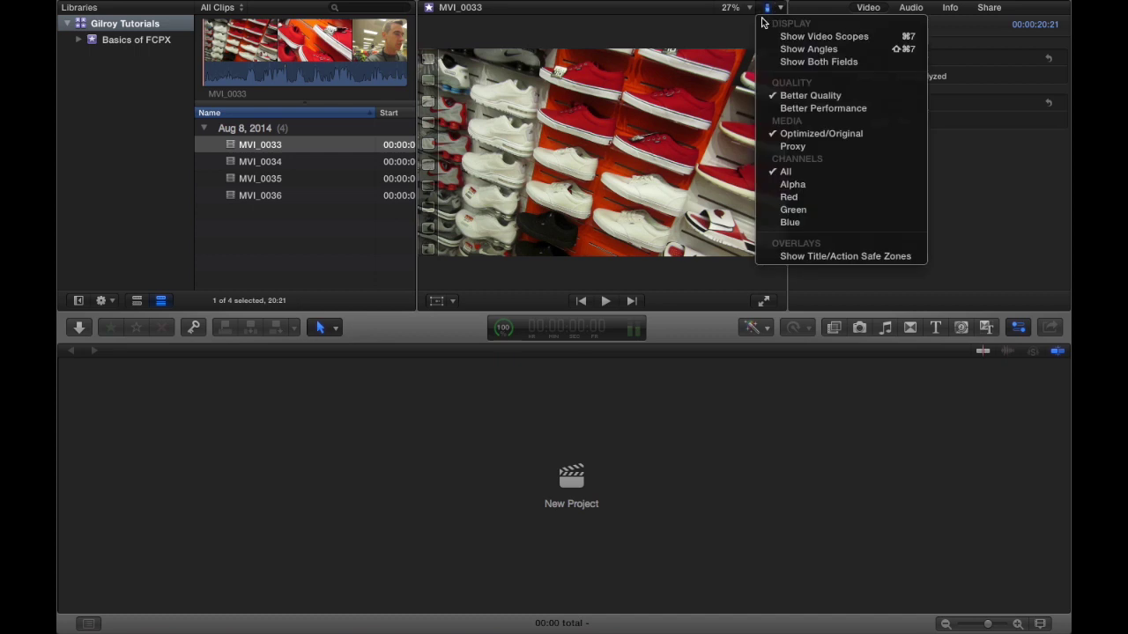
left_click(809, 64)
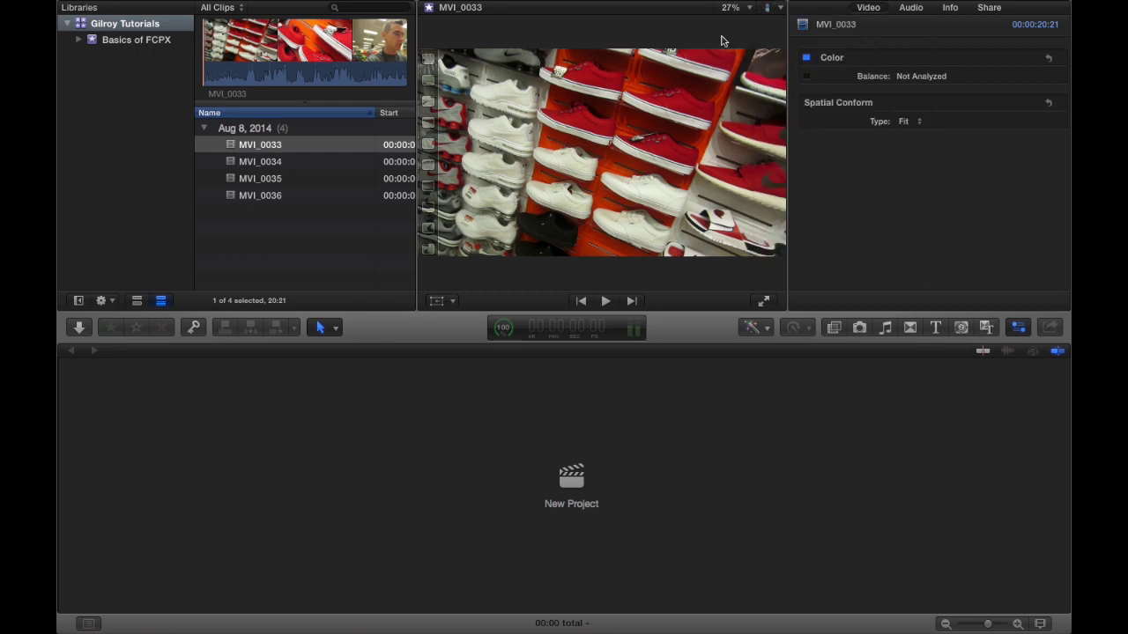
left_click(768, 9)
left_click(810, 62)
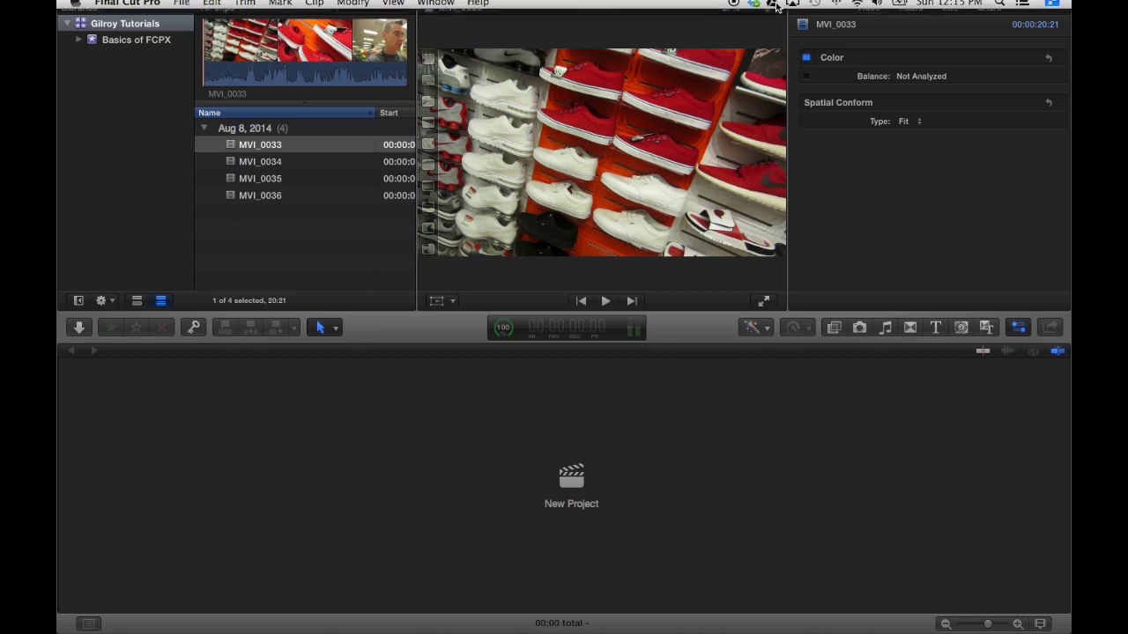
left_click(772, 7)
left_click(615, 53)
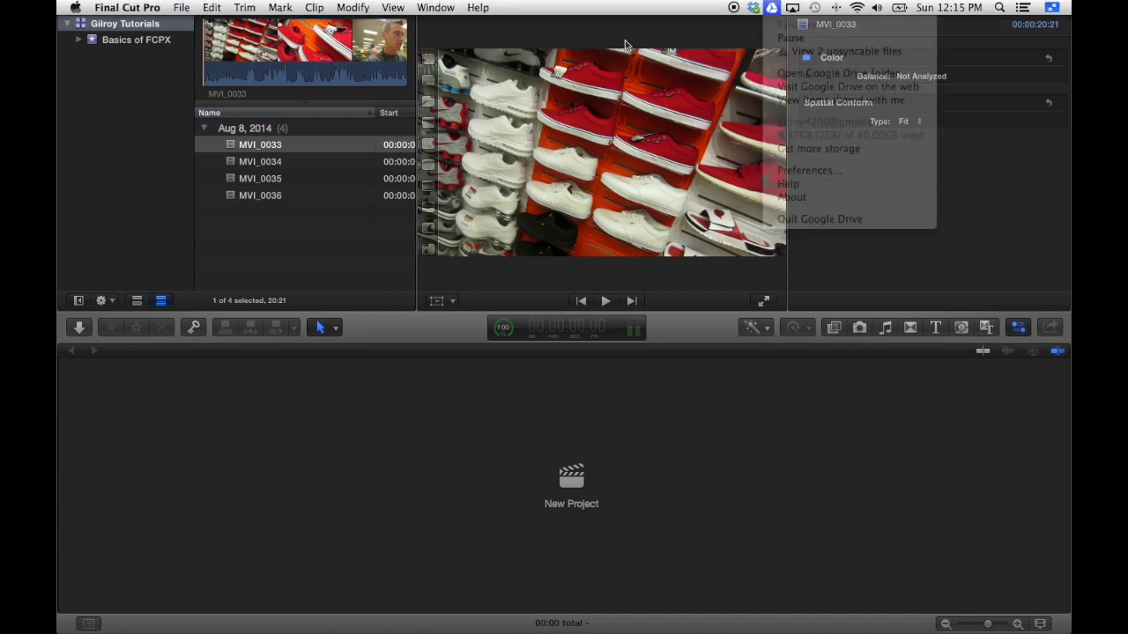
left_click(766, 8)
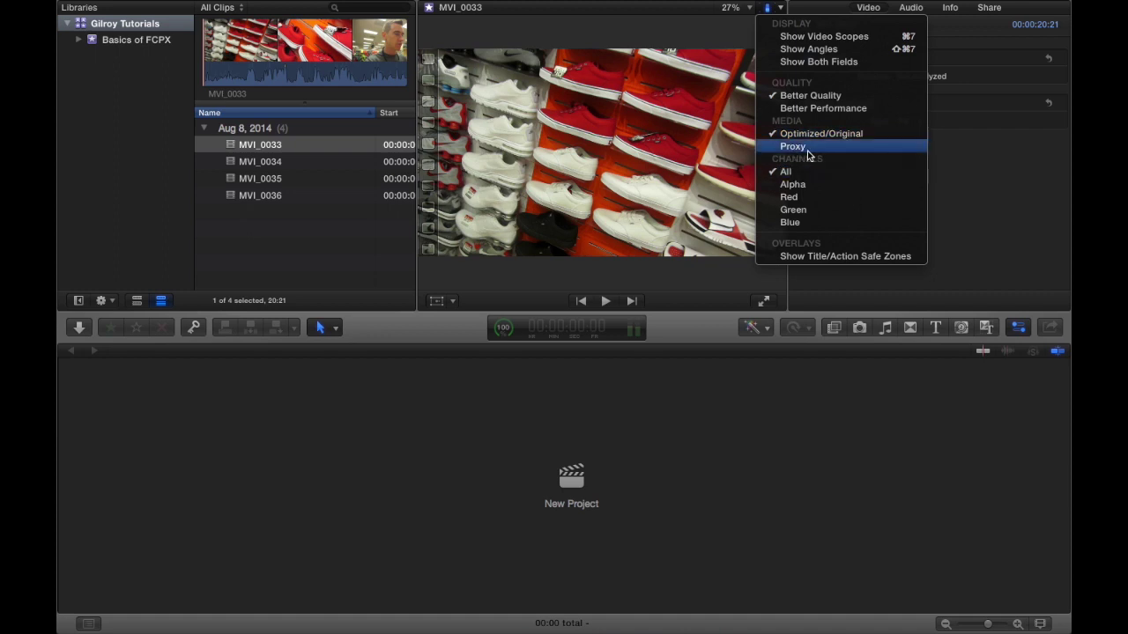
Show MVI_0033's Alpha, Red and Green channels in the viewer, then restore All channels
left_click(790, 186)
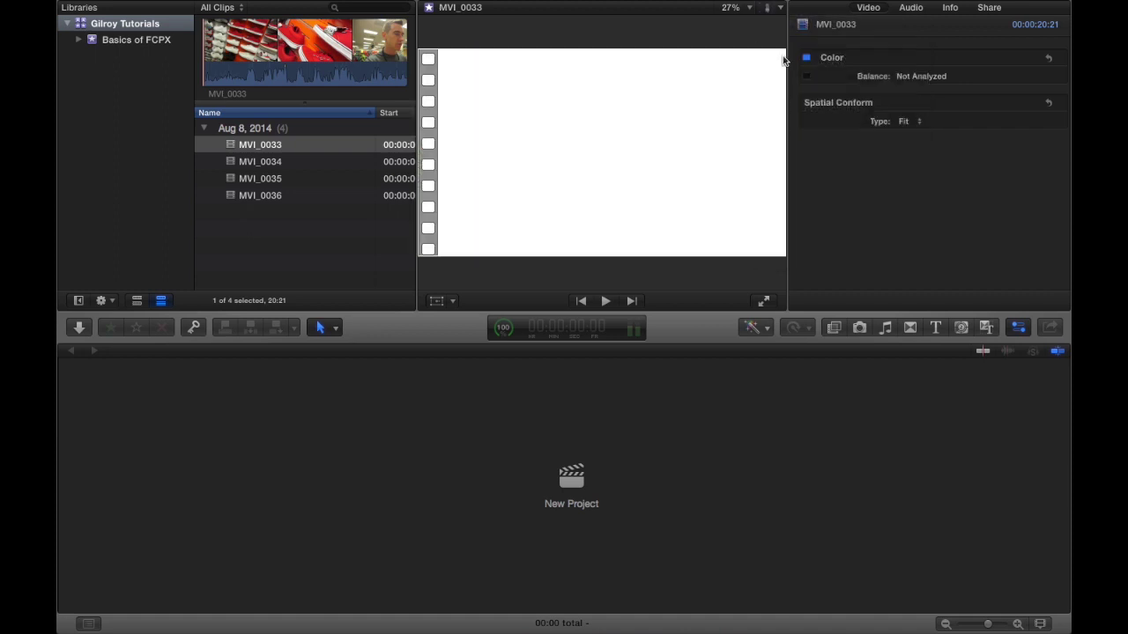
left_click(771, 11)
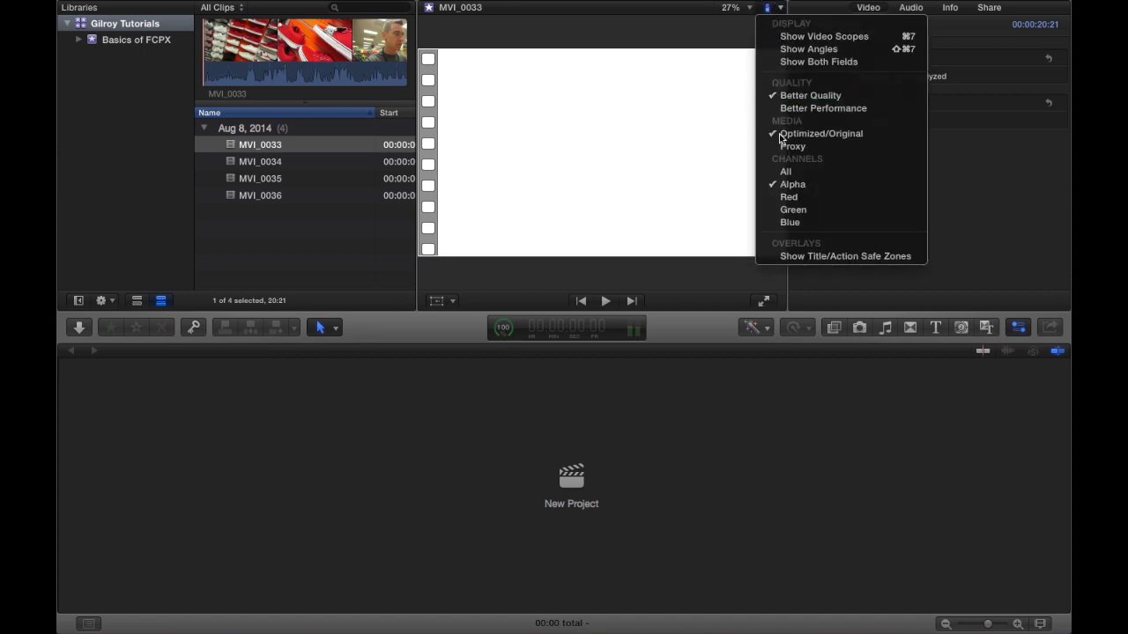
left_click(765, 7)
left_click(793, 210)
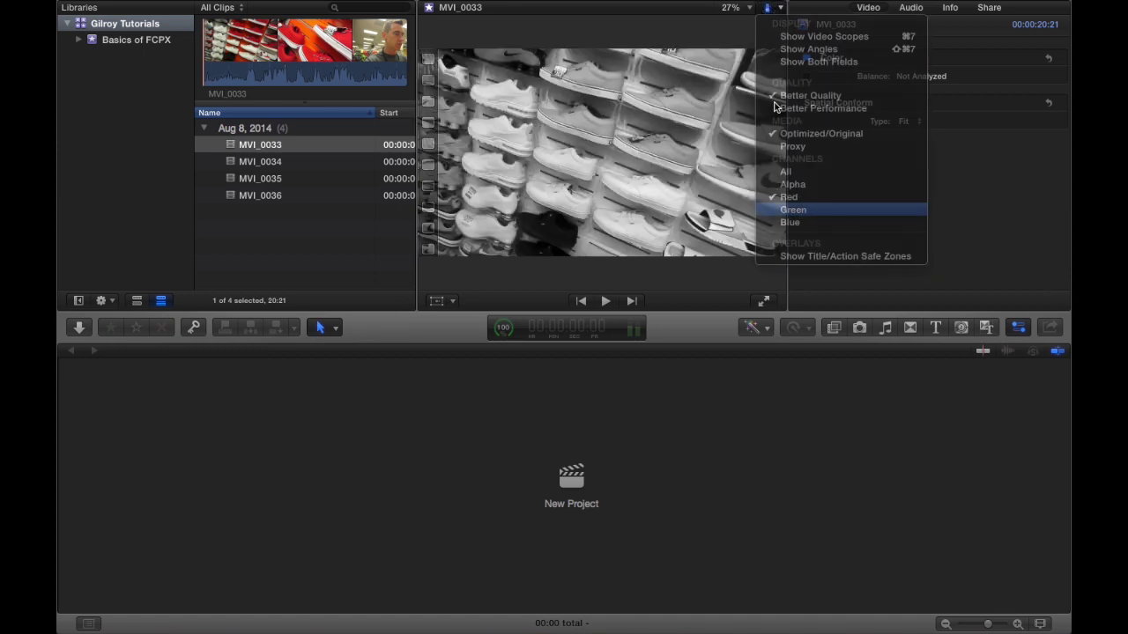
left_click(765, 9)
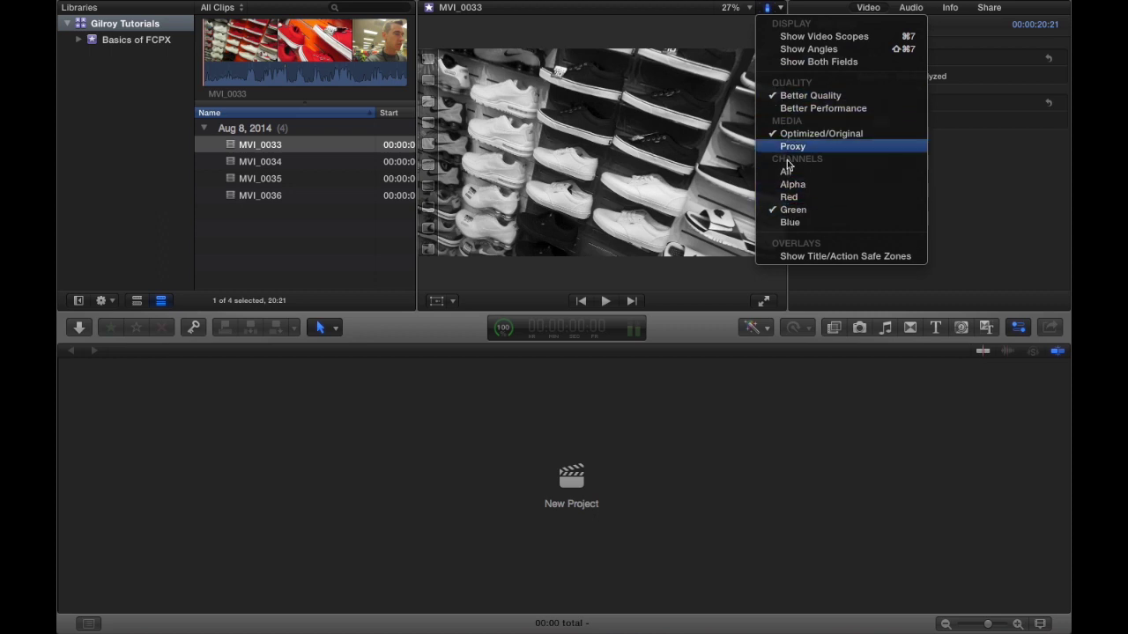
left_click(785, 172)
left_click(779, 9)
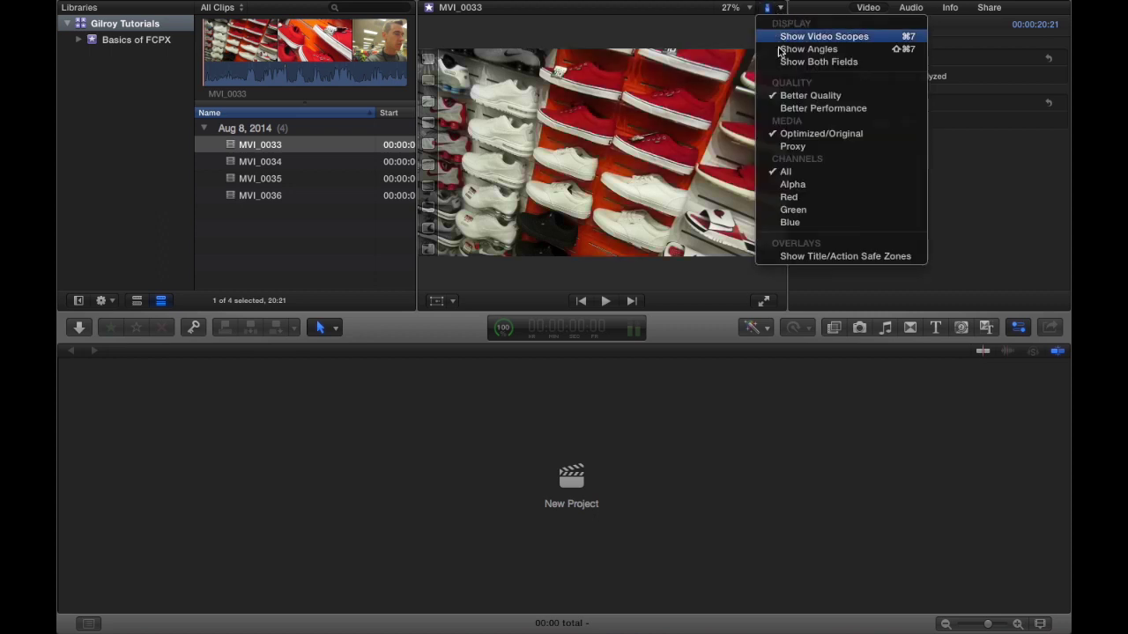
left_click(775, 8)
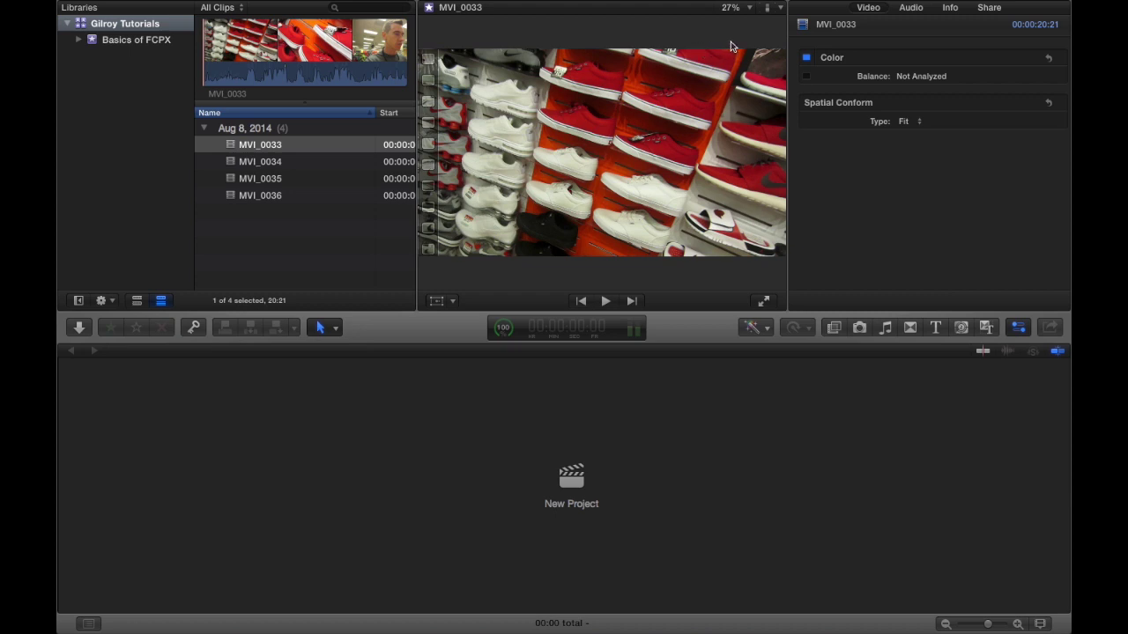
left_click(777, 8)
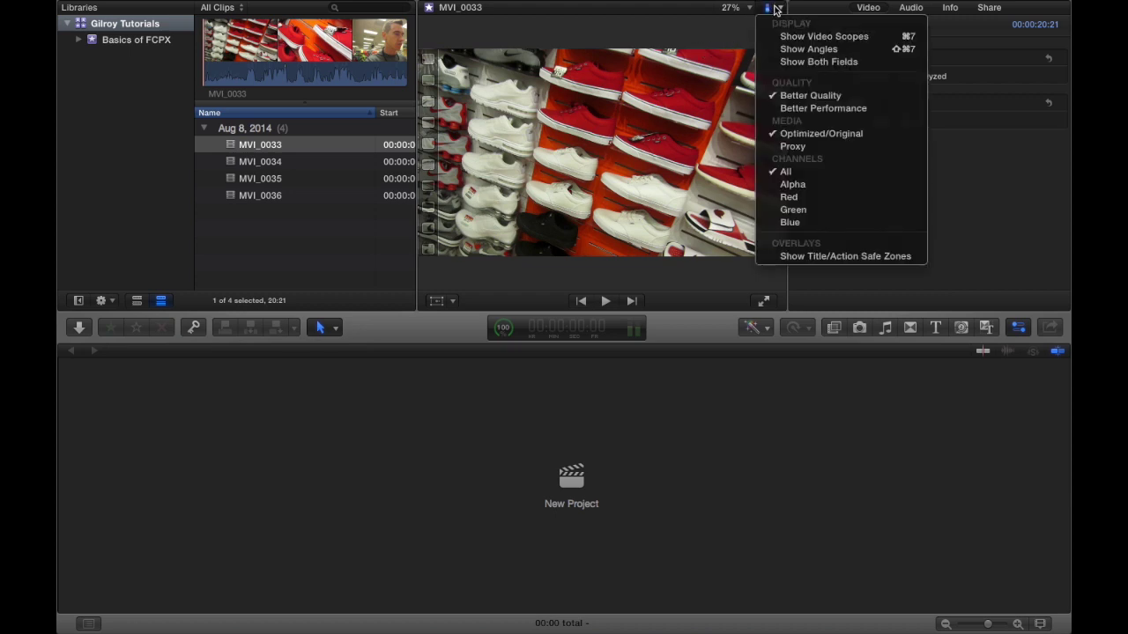
left_click(777, 9)
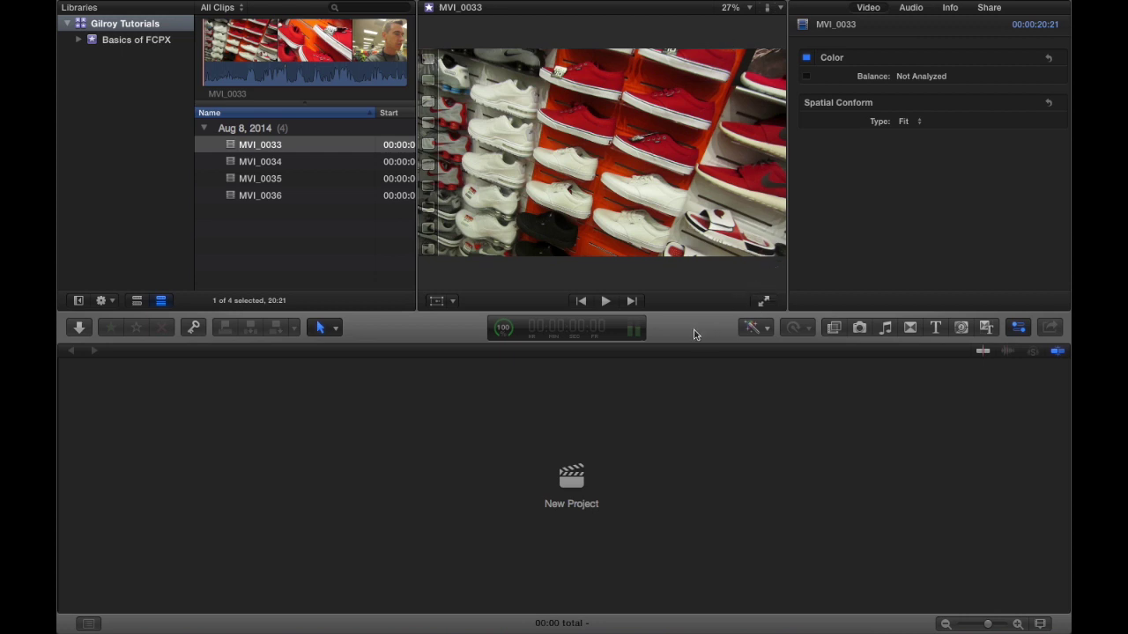
Show the inspector and select clip MVI_0033
left_click(400, 341)
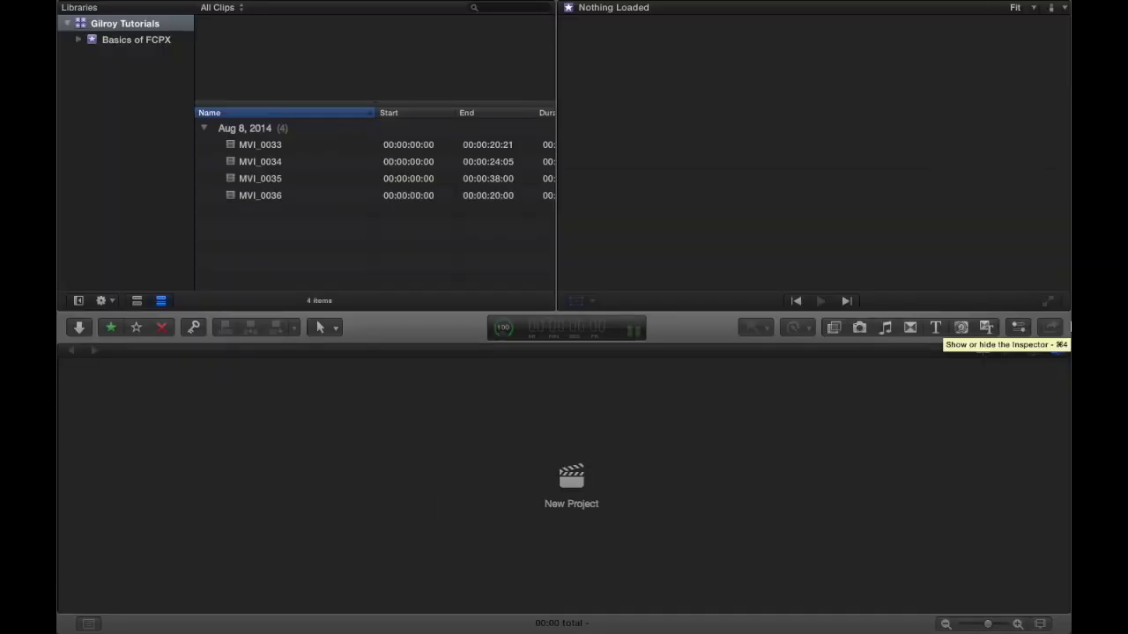
left_click(1017, 327)
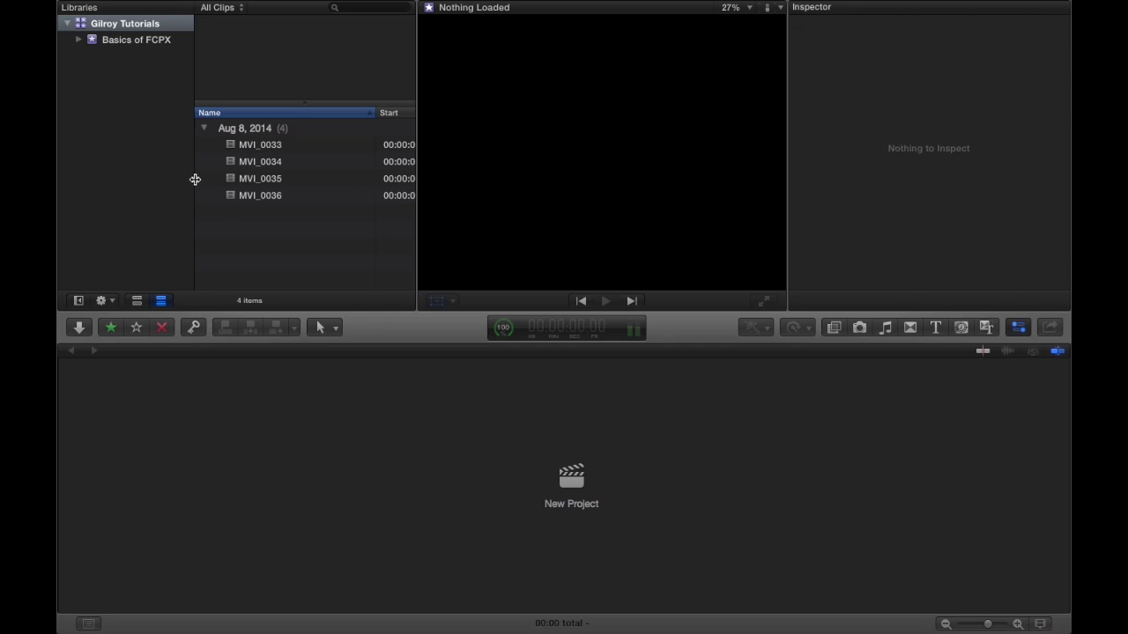
left_click(261, 148)
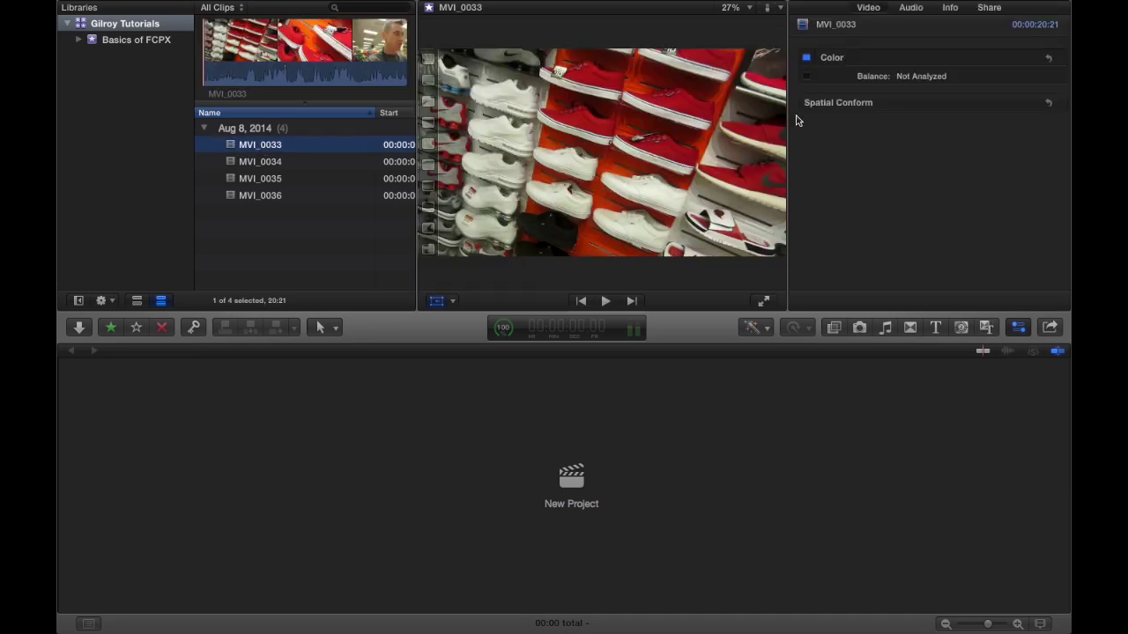
Step through MVI_0033's Audio, Video and Info inspector tabs, ending on Info metadata
left_click(920, 11)
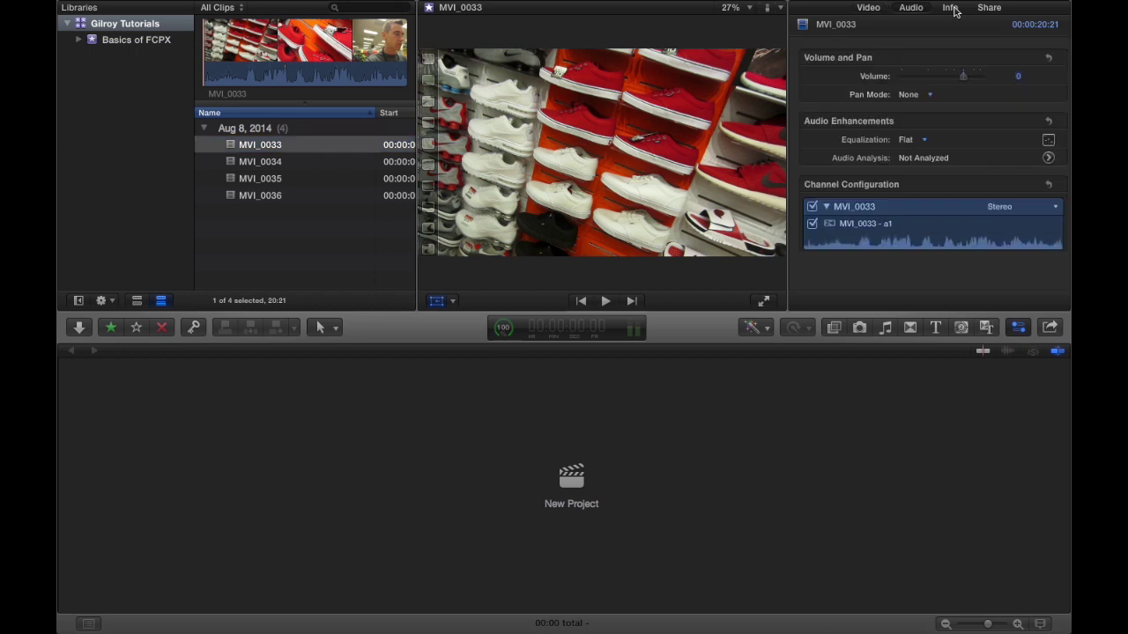
left_click(953, 9)
left_click(917, 9)
left_click(868, 9)
left_click(908, 9)
left_click(1018, 328)
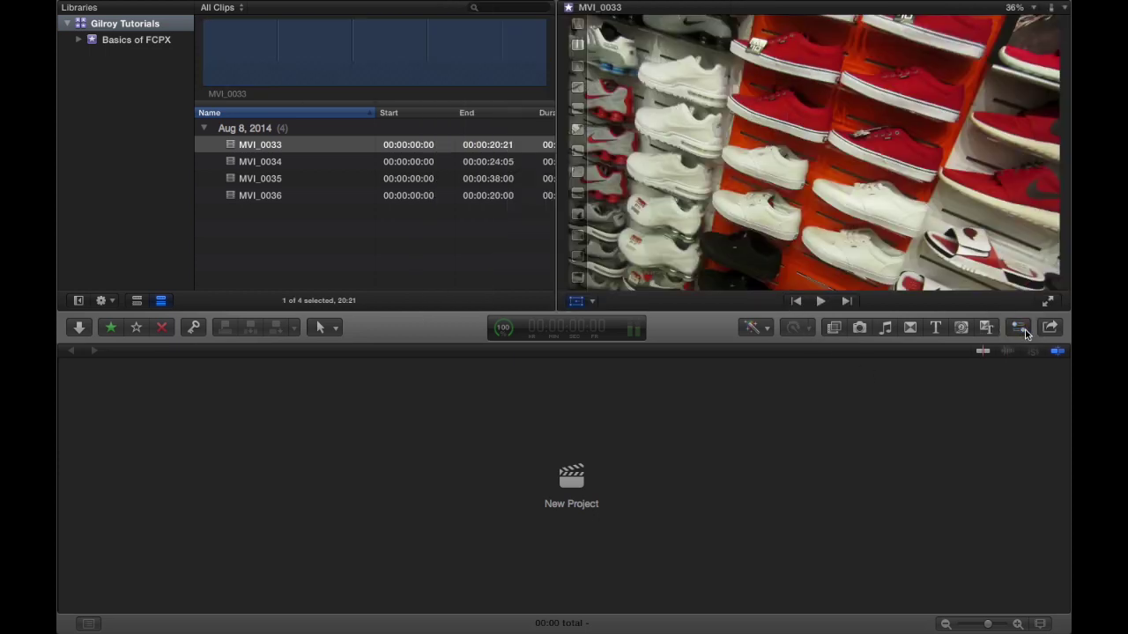
left_click(1018, 328)
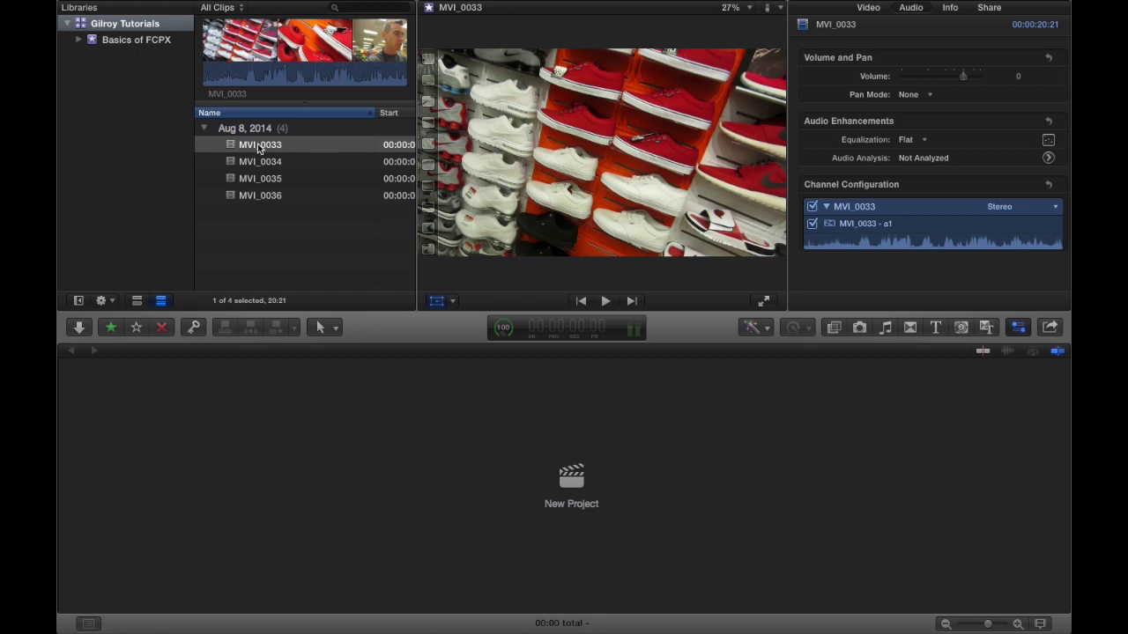
left_click(950, 8)
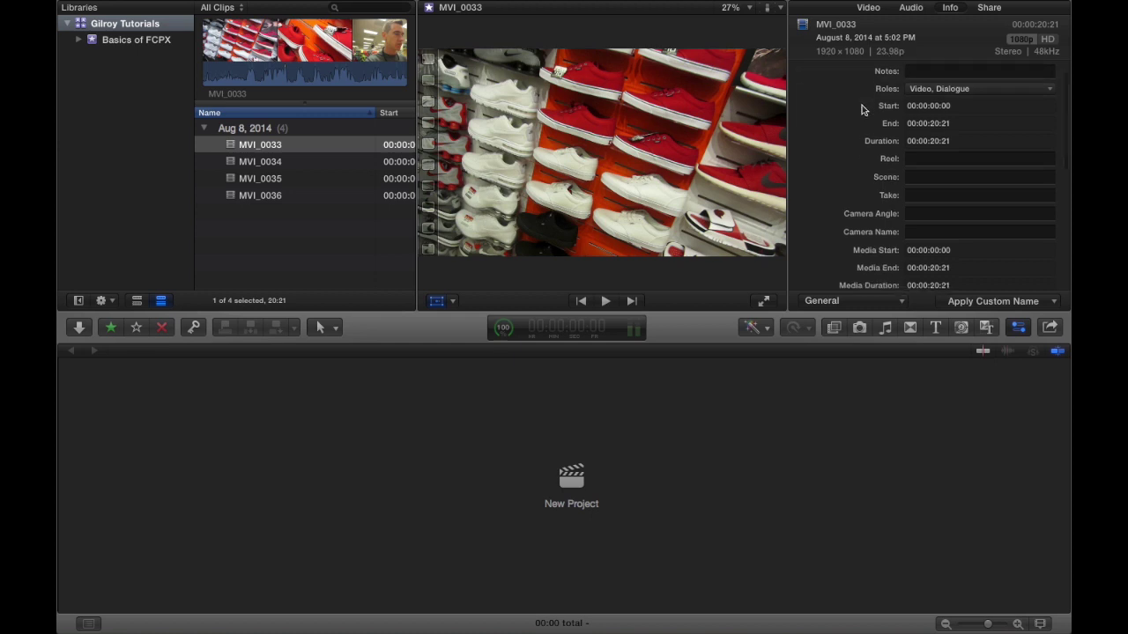
scroll(855, 133, "down", 3)
scroll(881, 141, "up", 3)
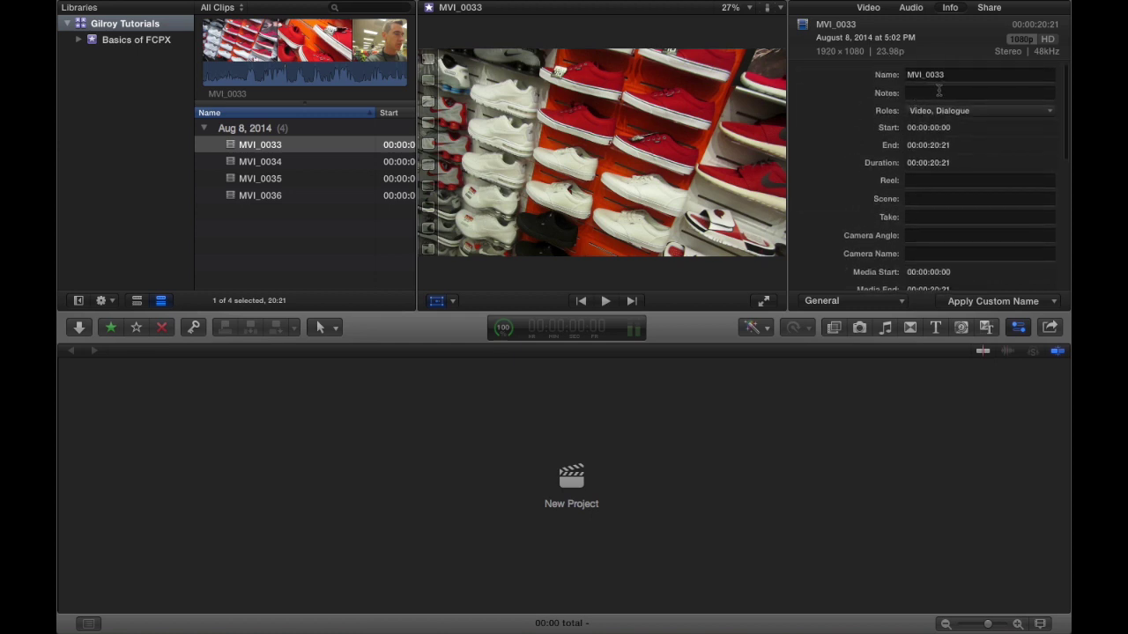
scroll(851, 115, "down", 3)
scroll(851, 117, "down", 5)
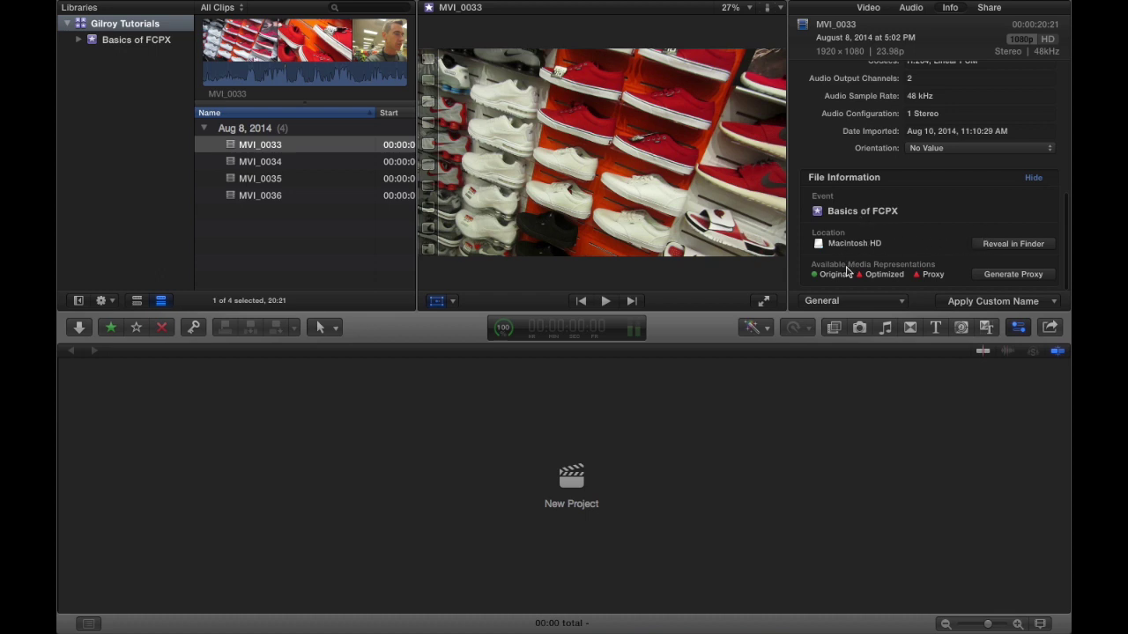
scroll(839, 181, "up", 10)
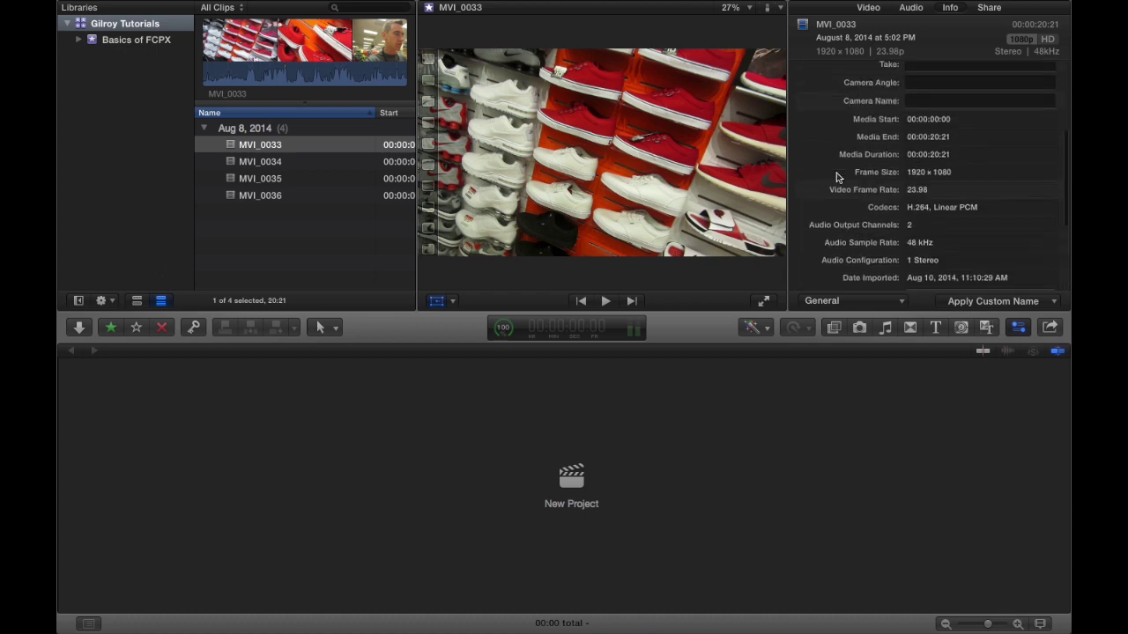
Expand MVI_0033's Spatial Conform (Type Fit) and toggle its audio channels off and on
left_click(868, 10)
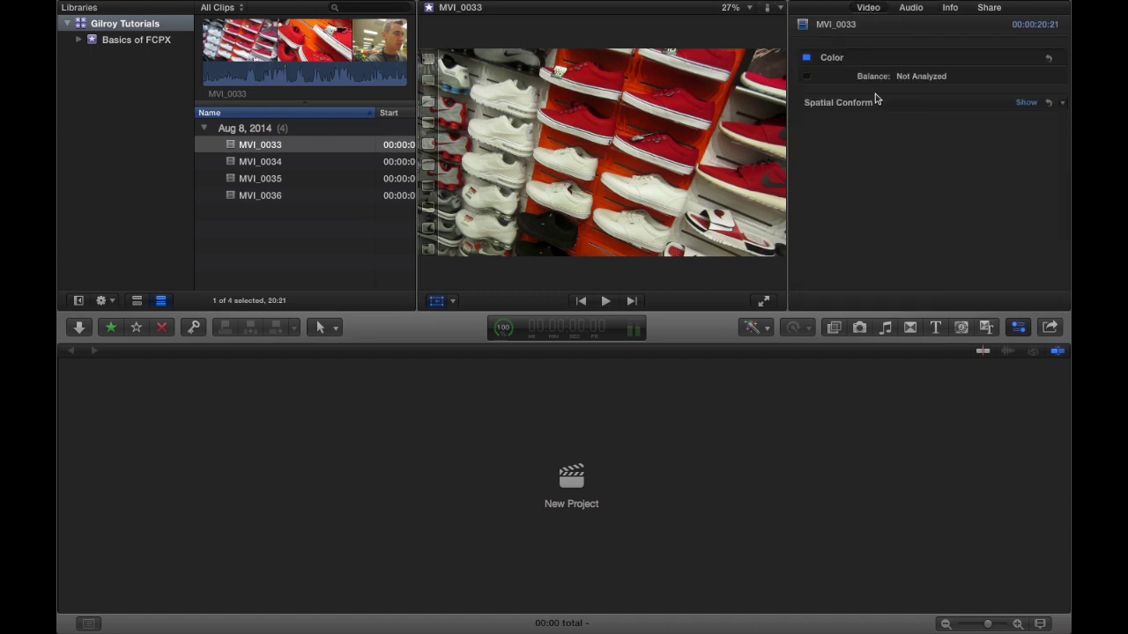
left_click(1022, 103)
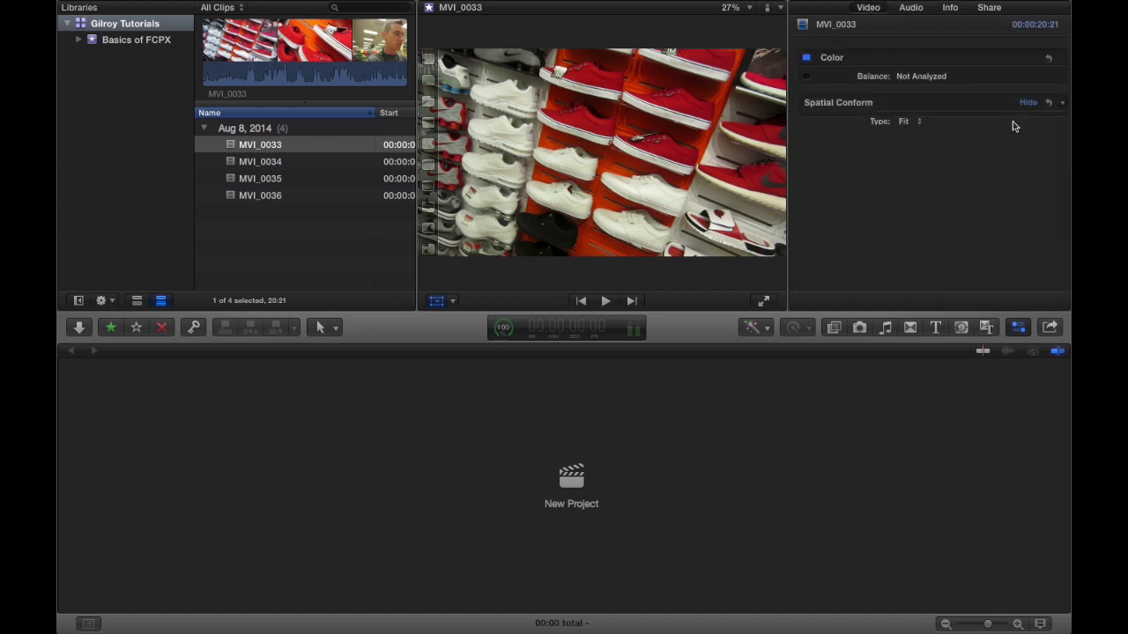
left_click(912, 11)
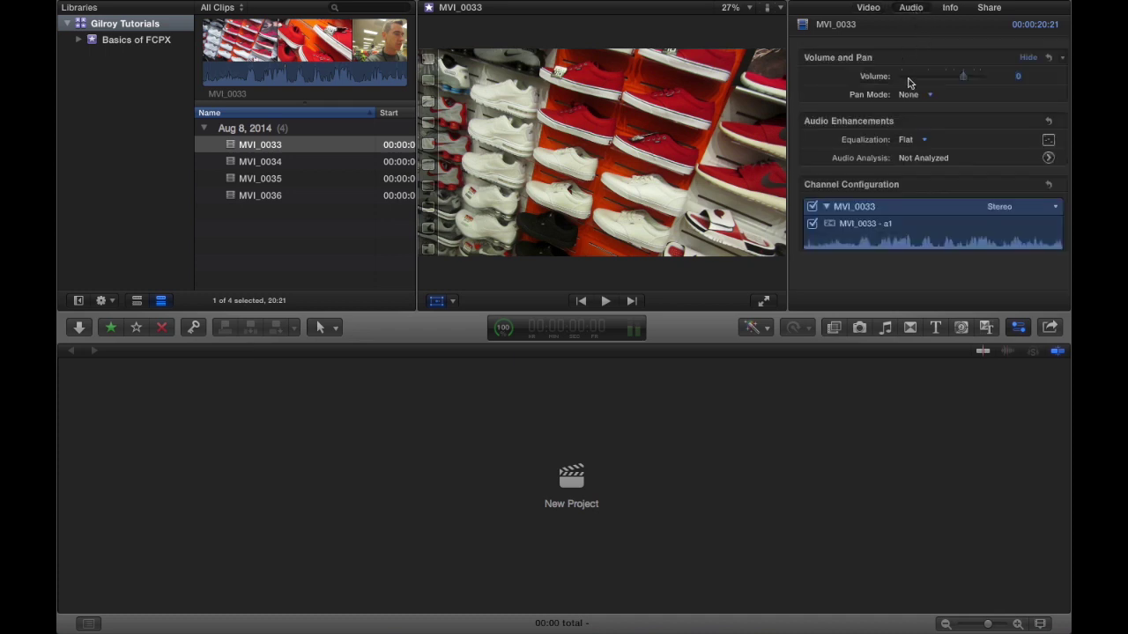
left_click(811, 206)
left_click(951, 8)
left_click(987, 10)
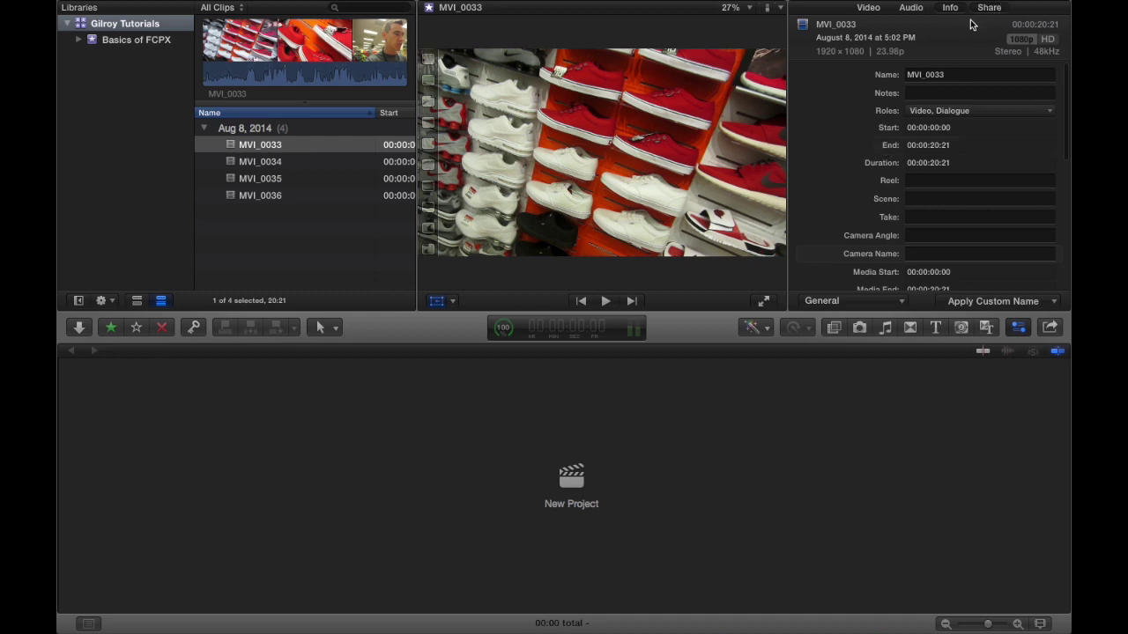
left_click(867, 9)
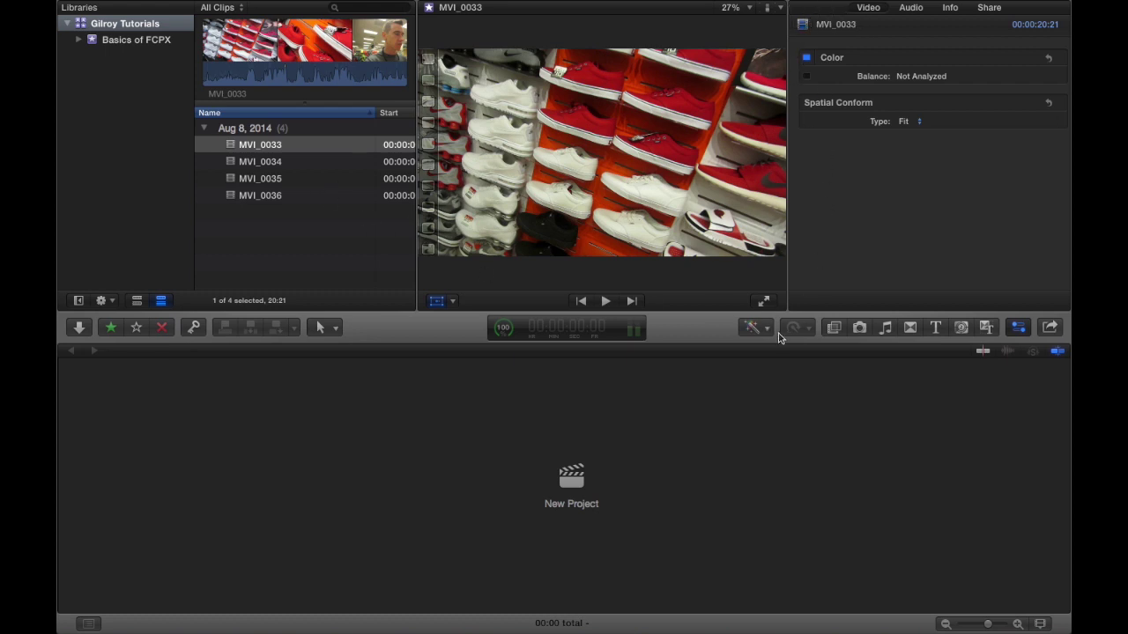
Focus the timeline and switch the viewer into transform mode
left_click(725, 334)
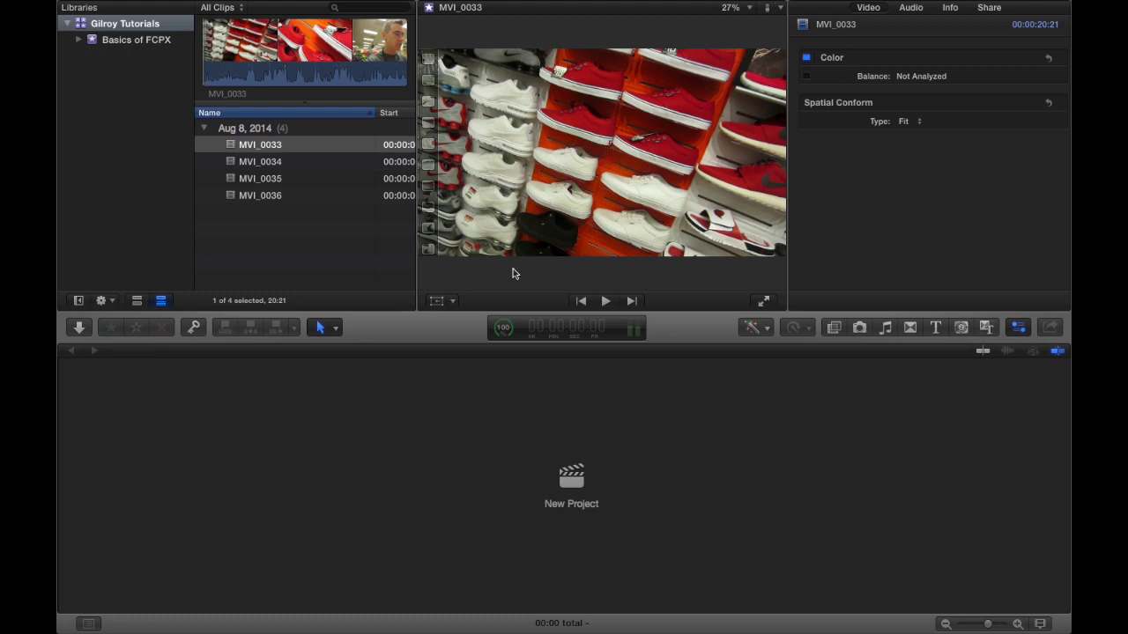
left_click(655, 136)
left_click(436, 301)
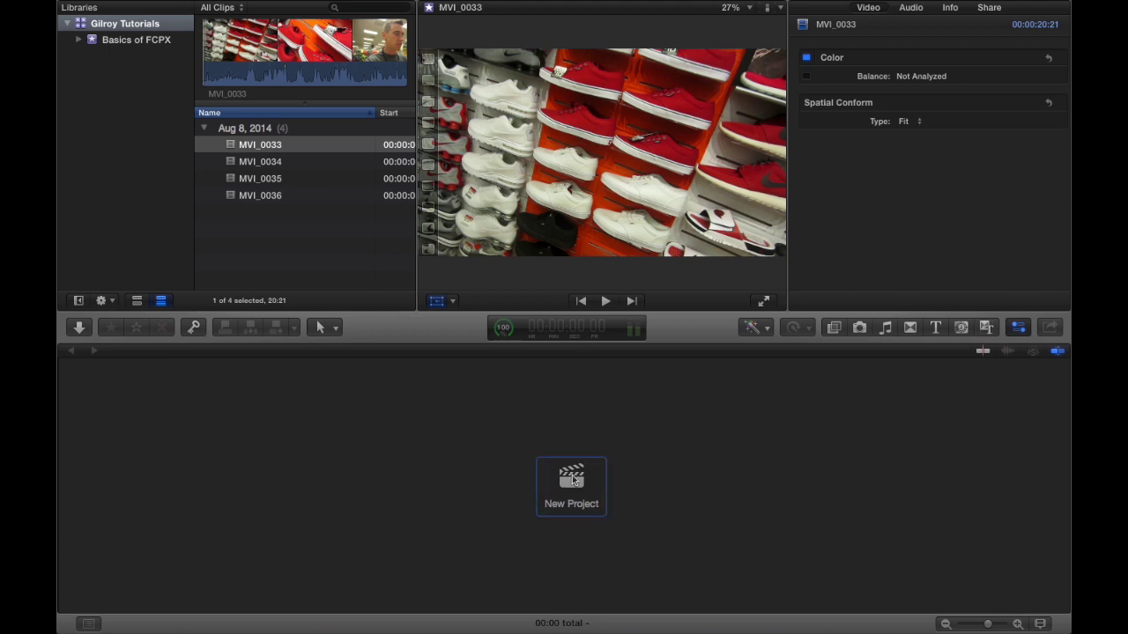
Start a new project and name it Training Series
left_click(573, 484)
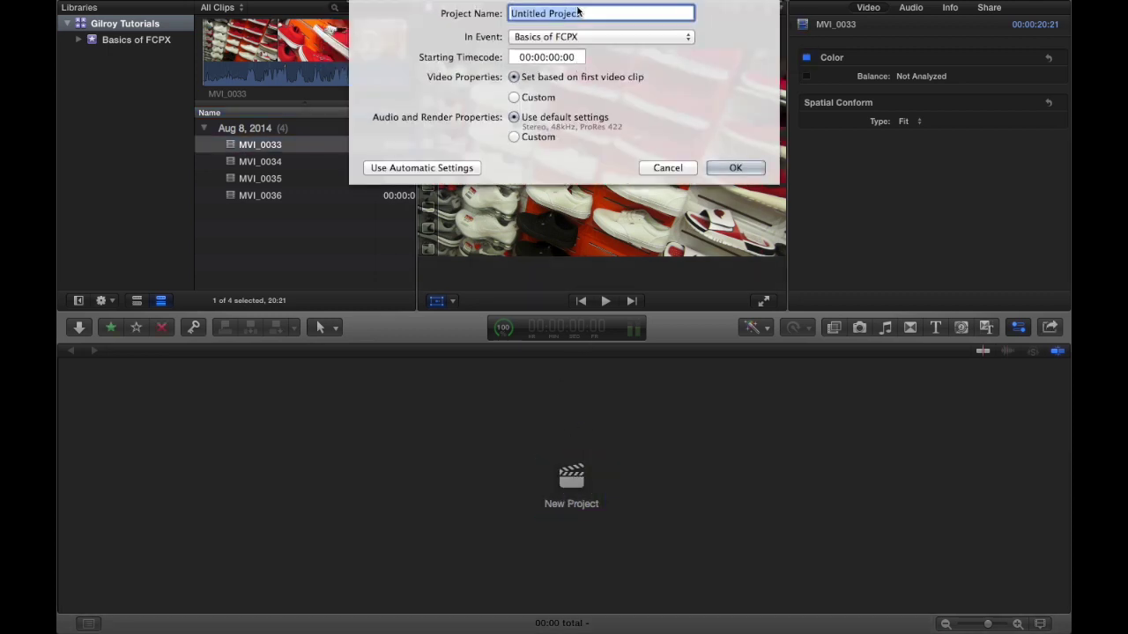
left_click(584, 15)
left_click_drag(583, 15, 511, 14)
type("T")
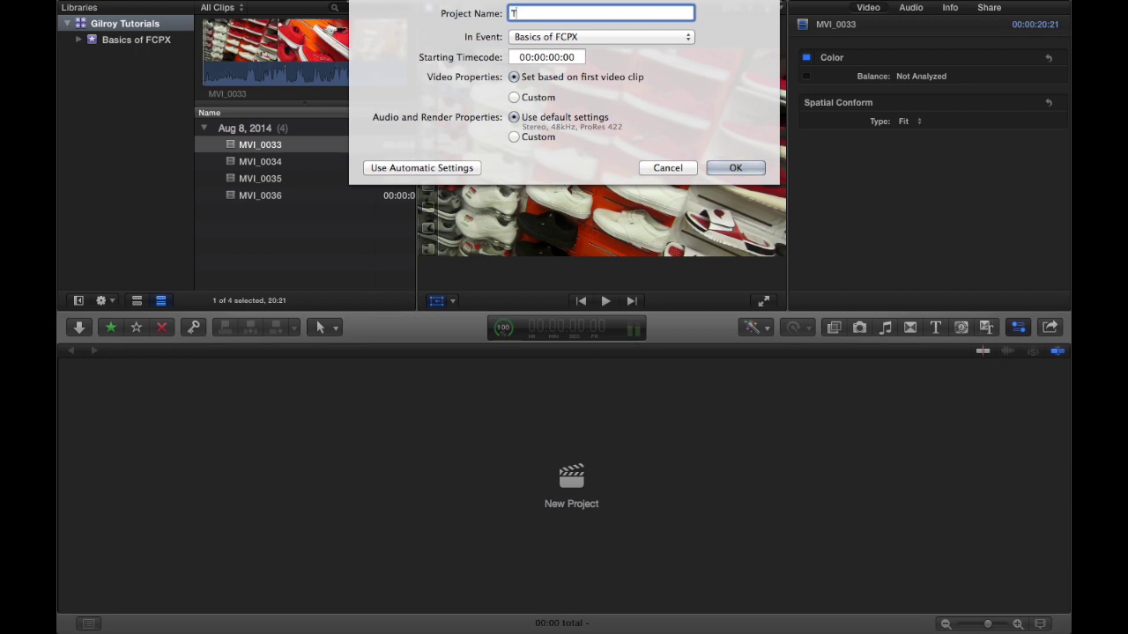
type("raining Series")
Keep Basics of FCPX as the event, check the 00:00:00:00 starting timecode, and choose custom video
left_click(608, 40)
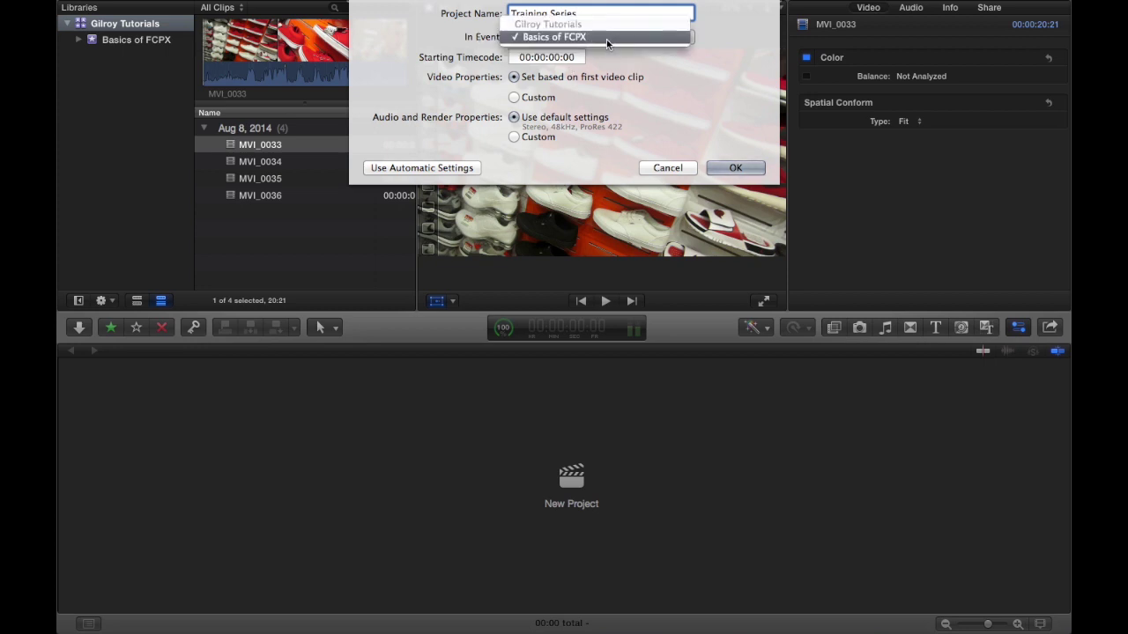
left_click(499, 42)
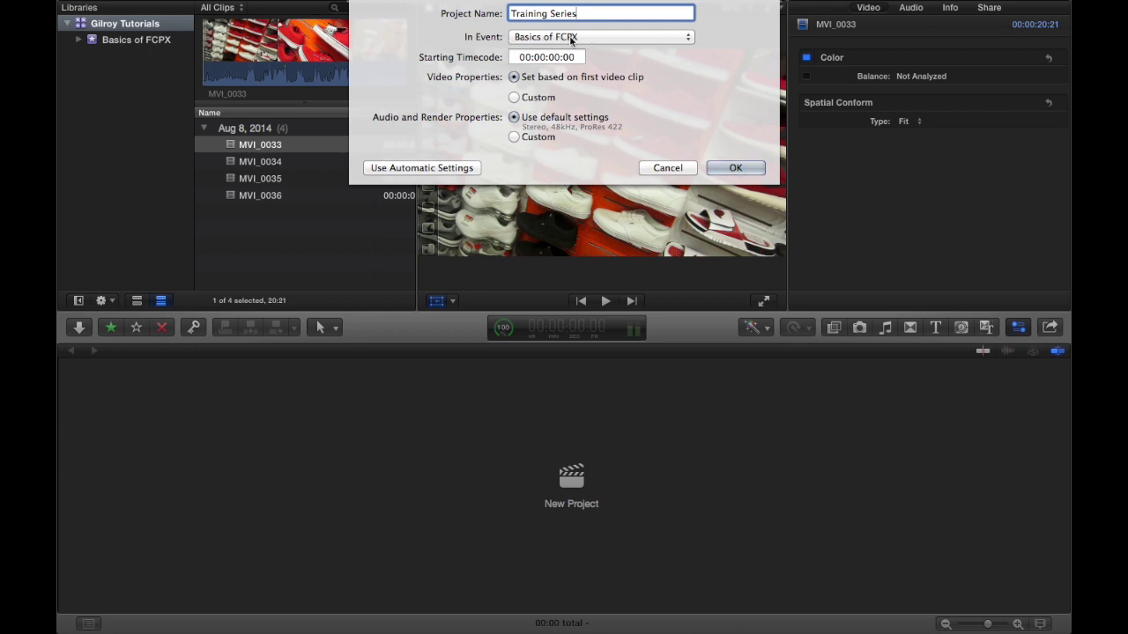
left_click(525, 56)
left_click_drag(577, 57, 517, 57)
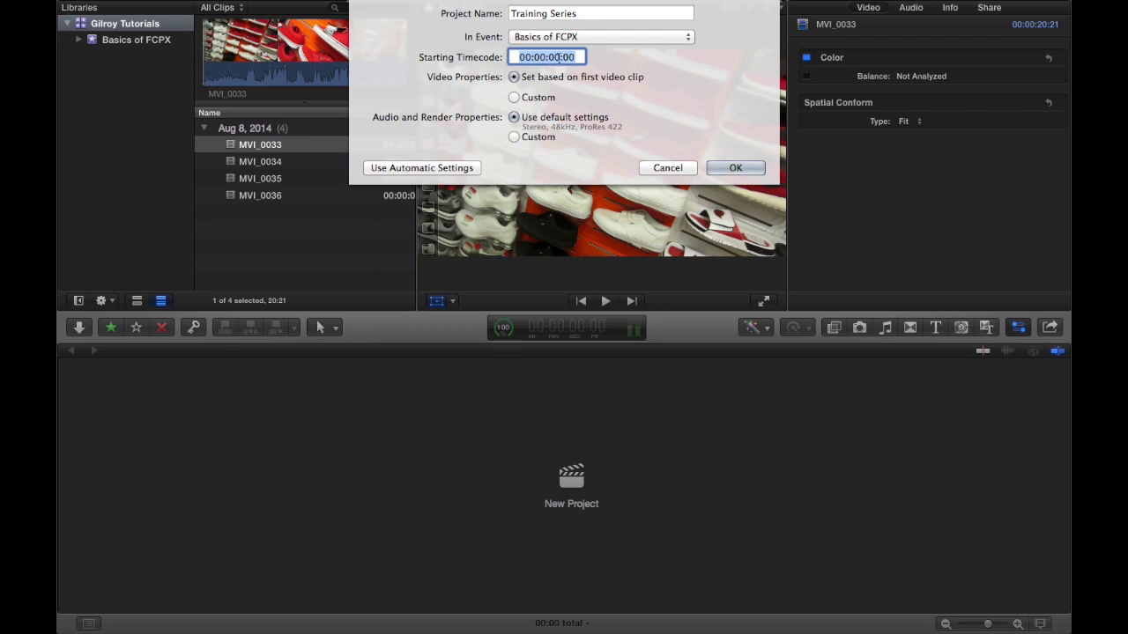
left_click(528, 56)
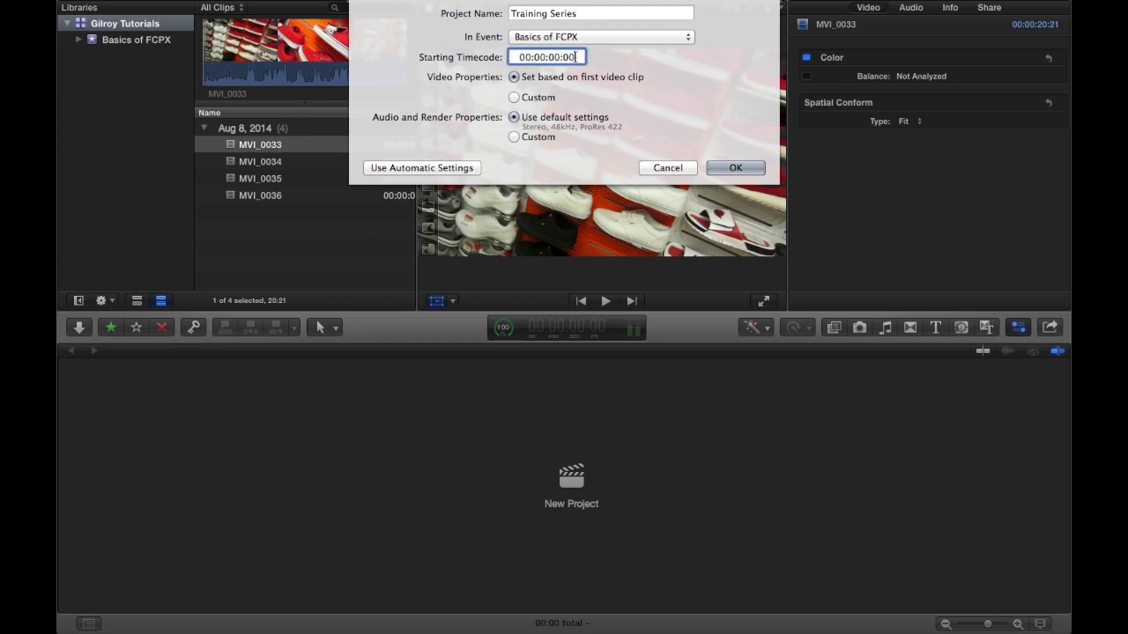
left_click(514, 97)
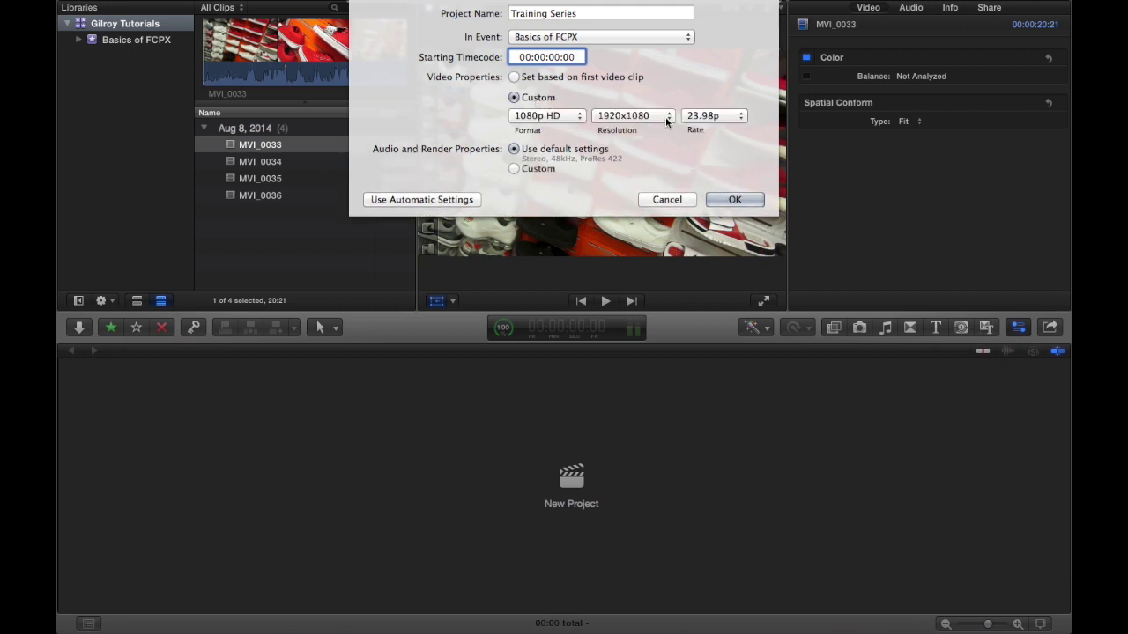
Review the 1080p HD, 1920x1080, 23.98p options, then base video properties on the first clip
left_click(578, 121)
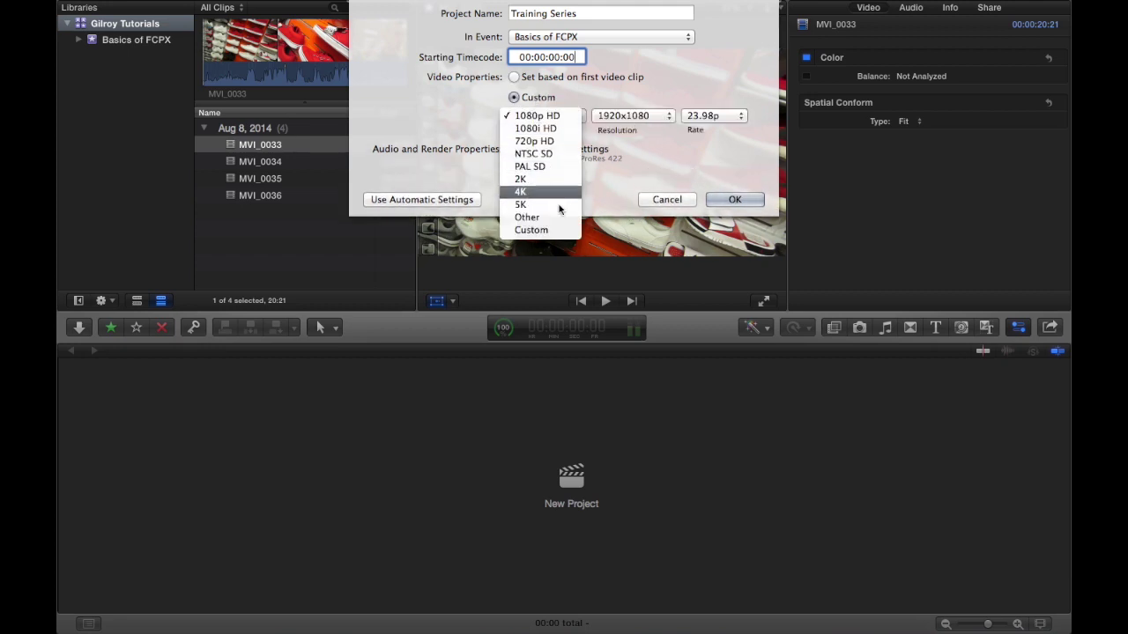
left_click(547, 116)
left_click(672, 115)
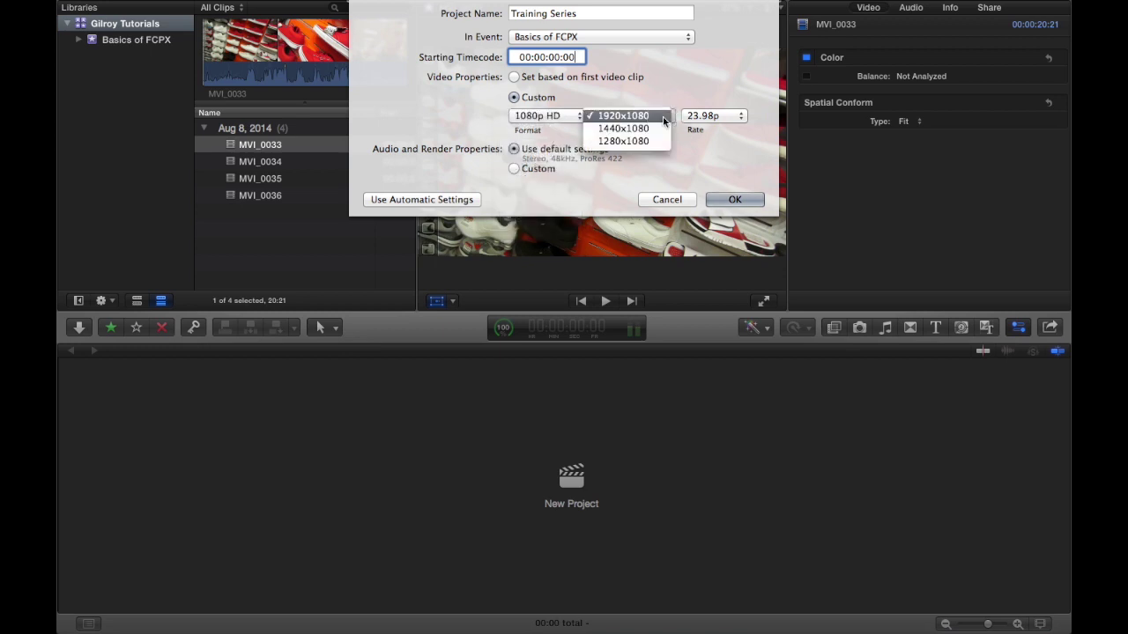
left_click(649, 113)
left_click(706, 120)
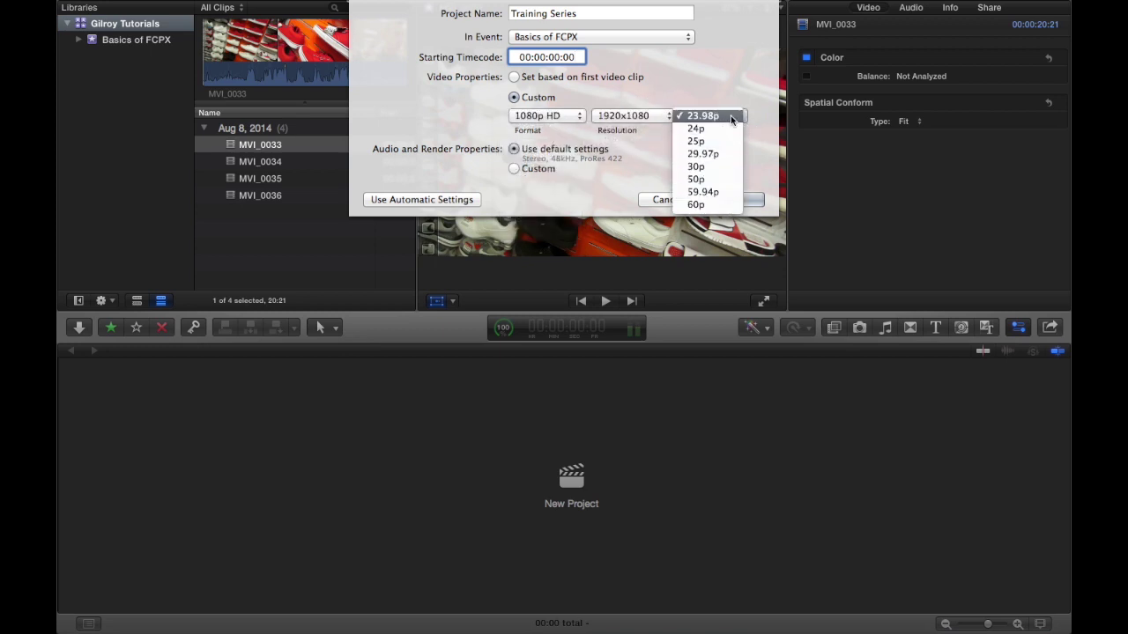
left_click(731, 117)
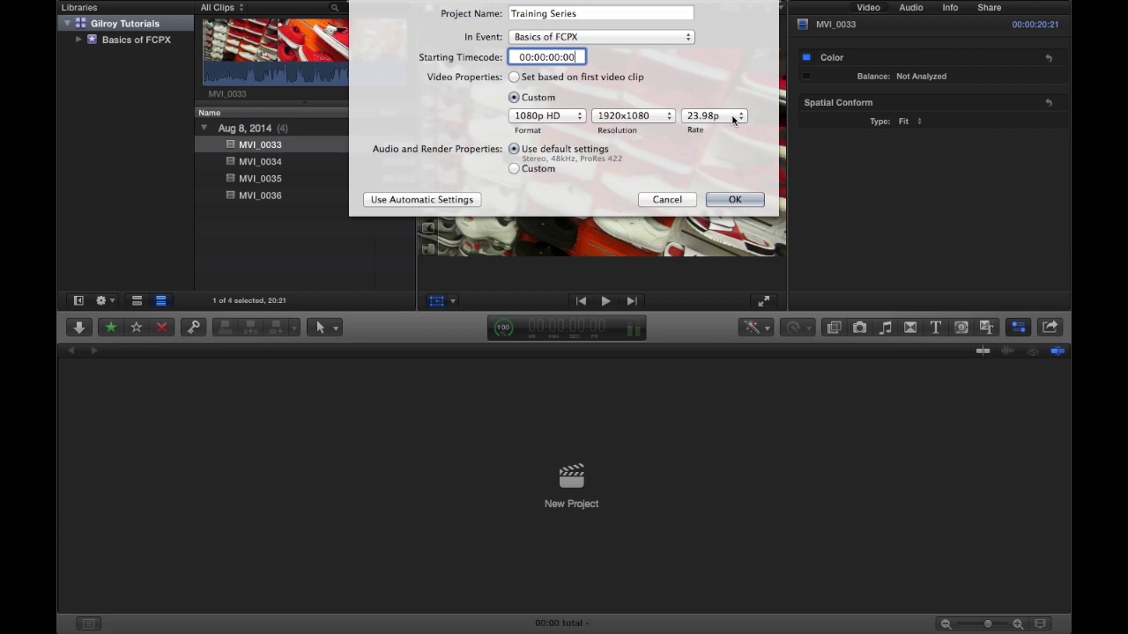
left_click(530, 78)
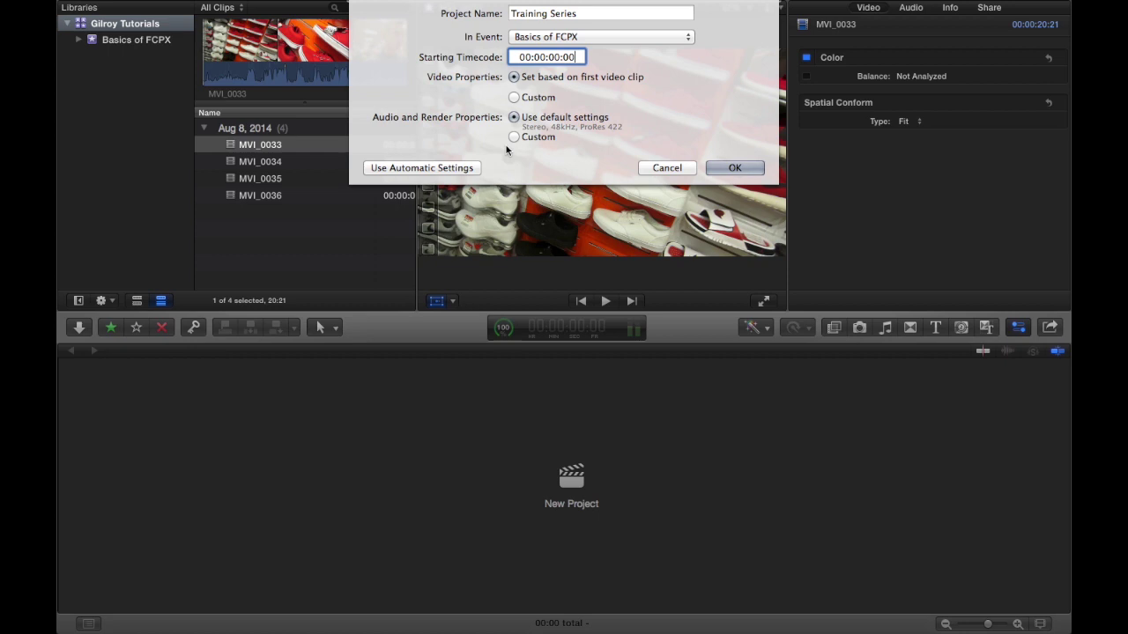
left_click(515, 98)
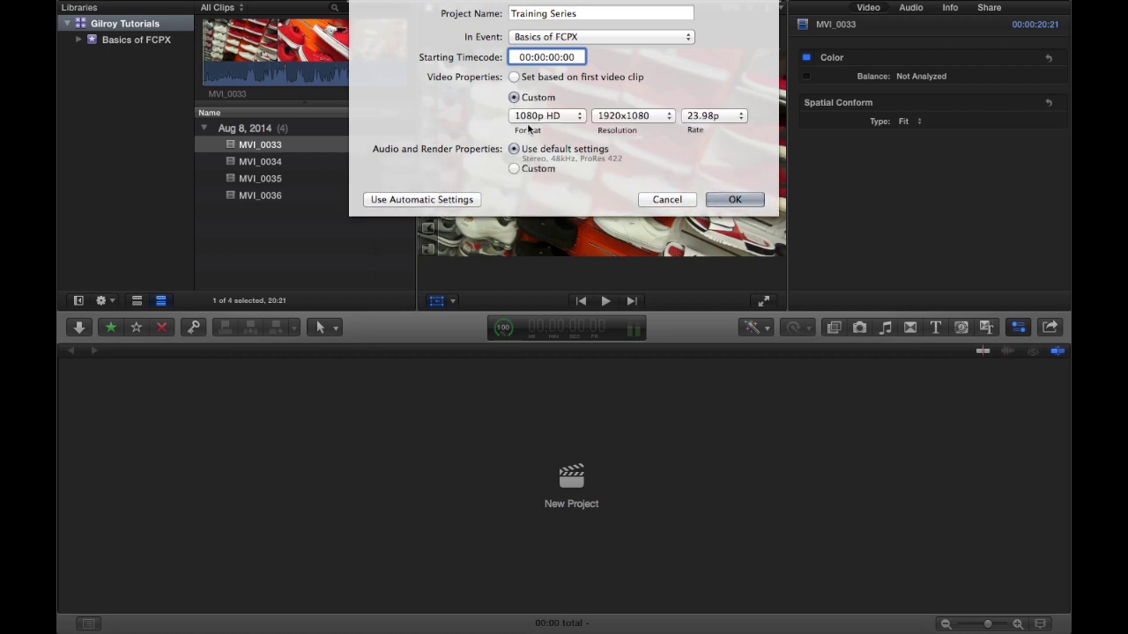
left_click(580, 116)
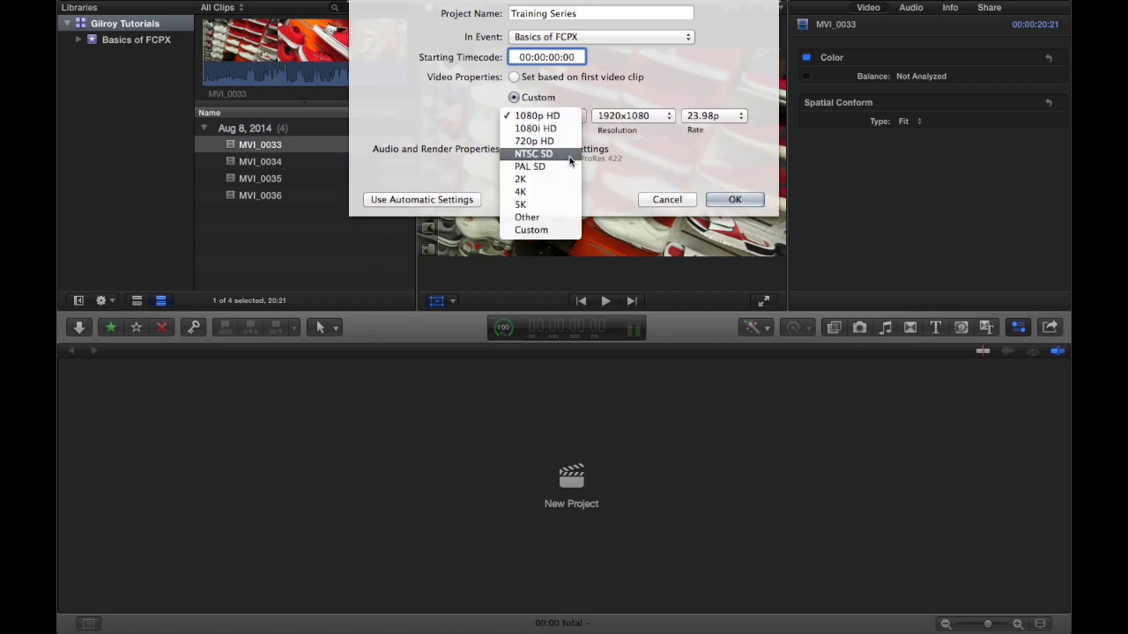
left_click(568, 115)
left_click(513, 77)
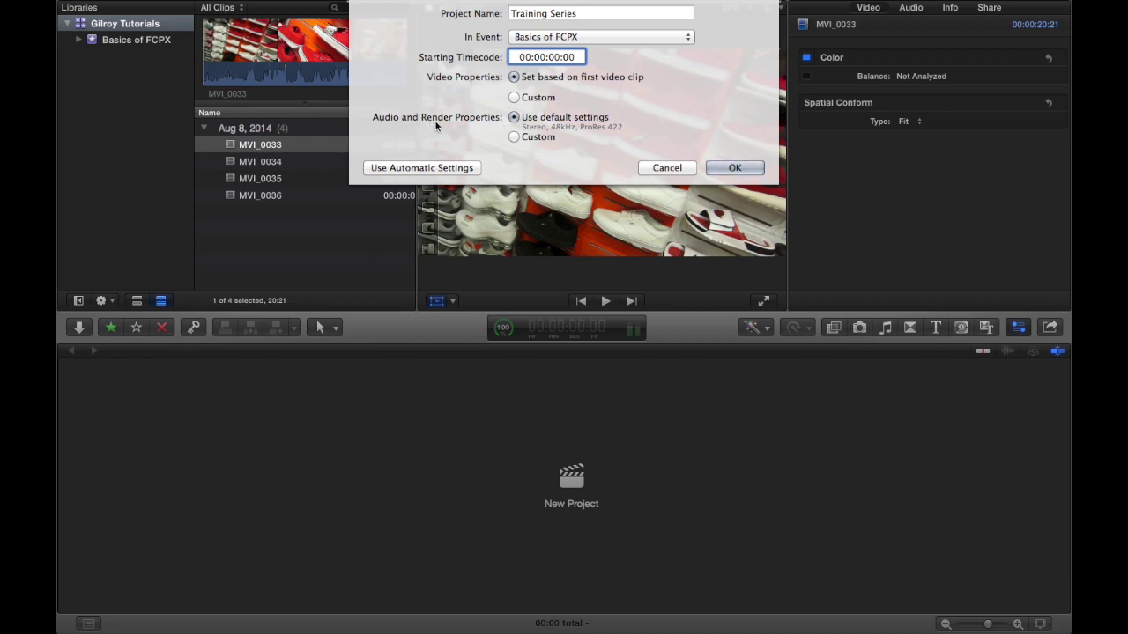
left_click(515, 137)
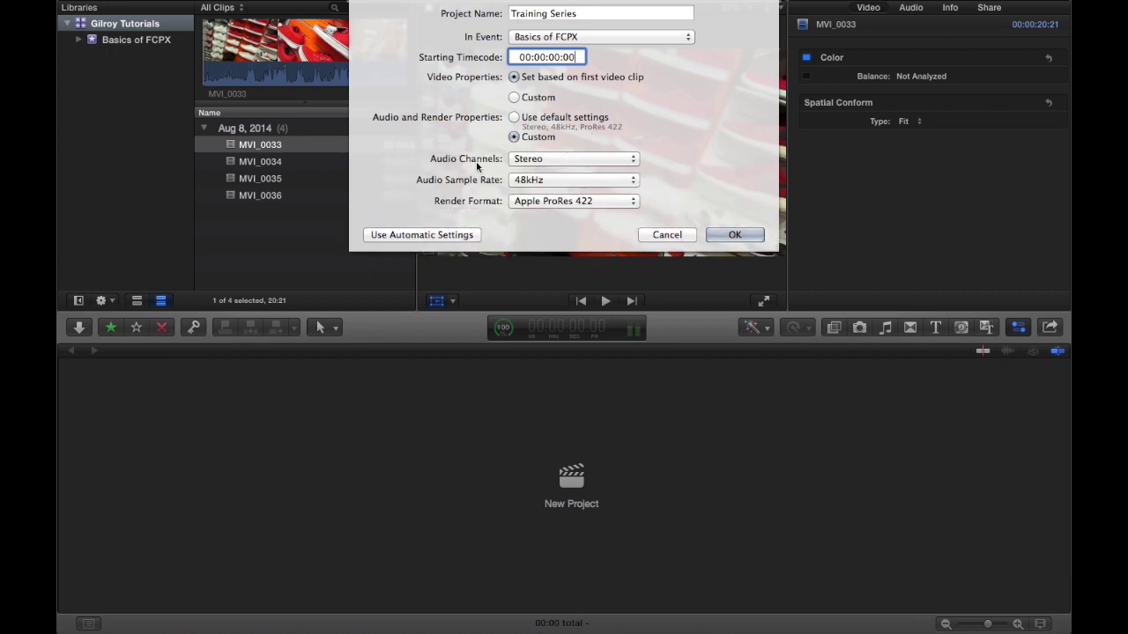
left_click(569, 161)
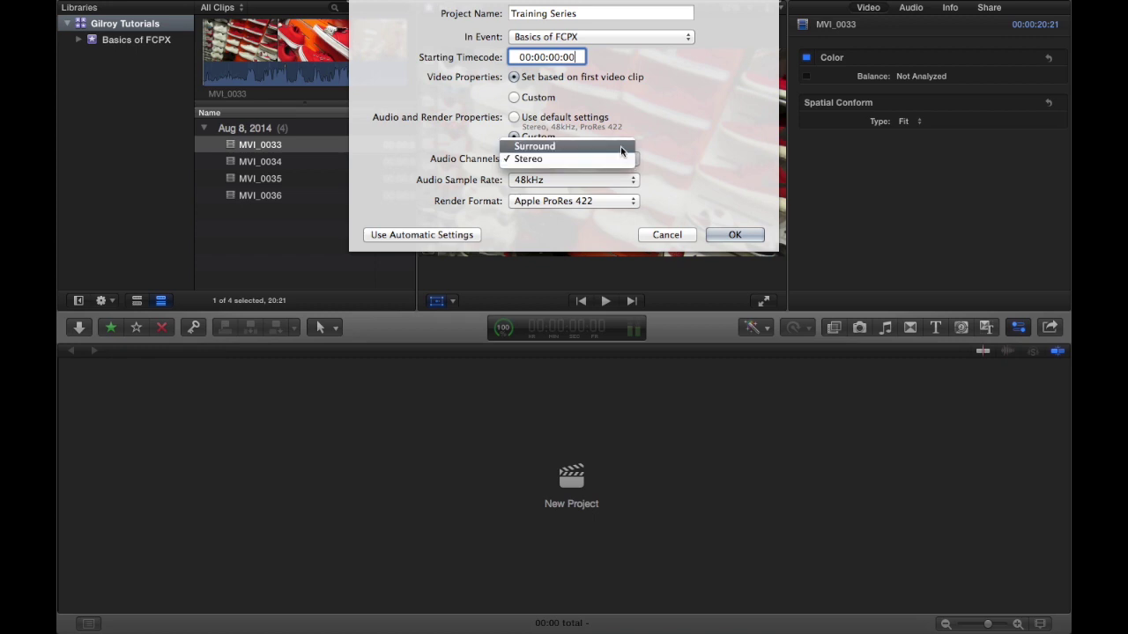
left_click(608, 158)
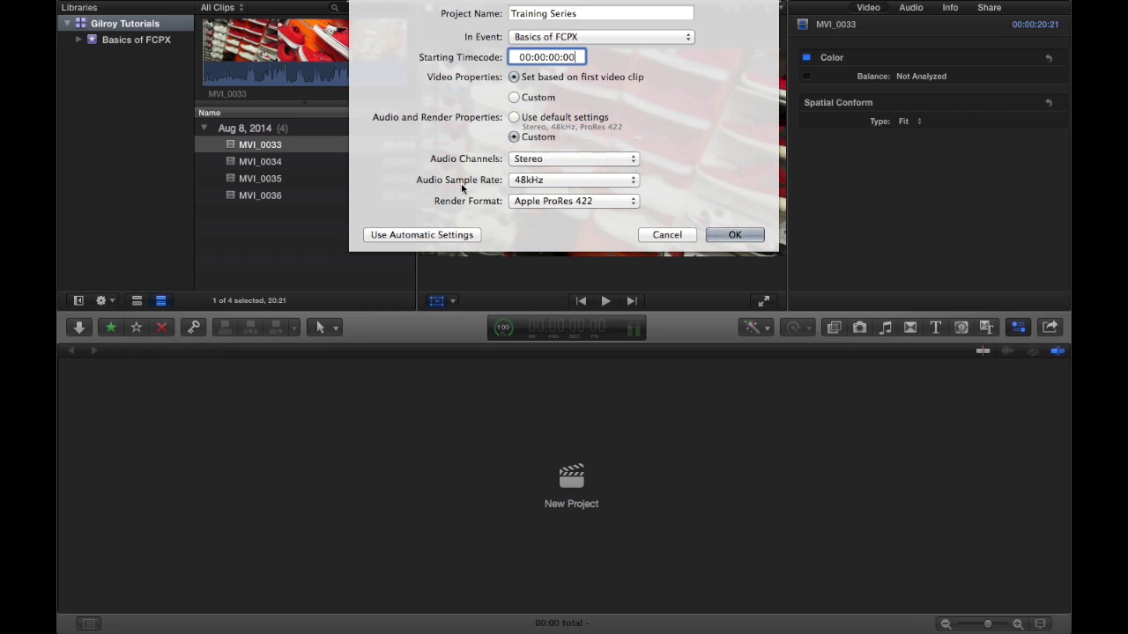
left_click(573, 181)
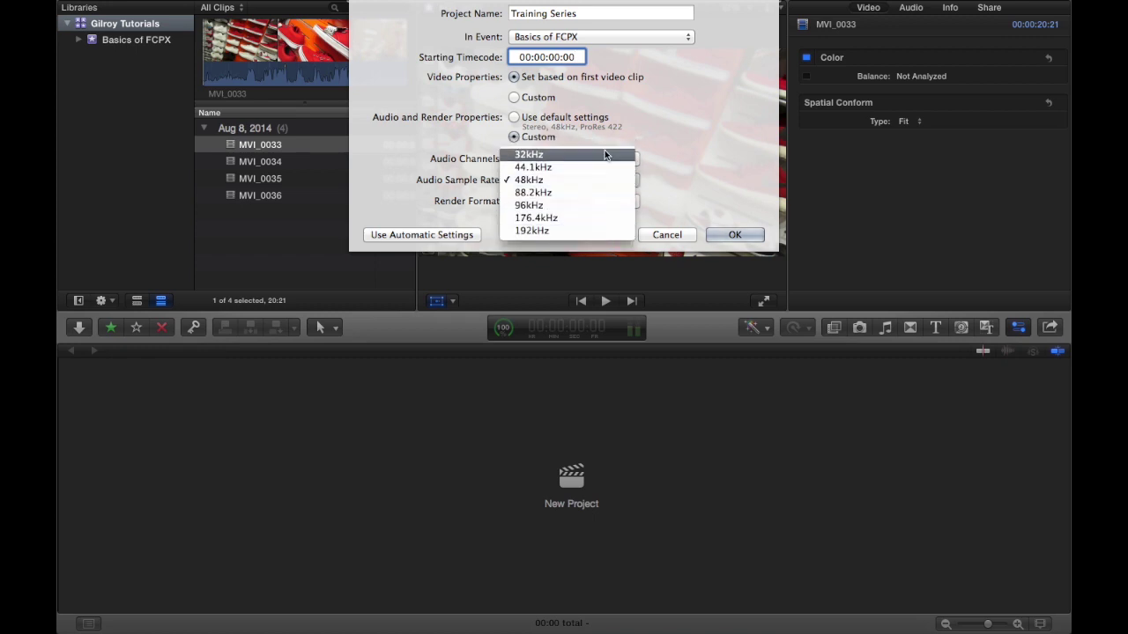
left_click(592, 180)
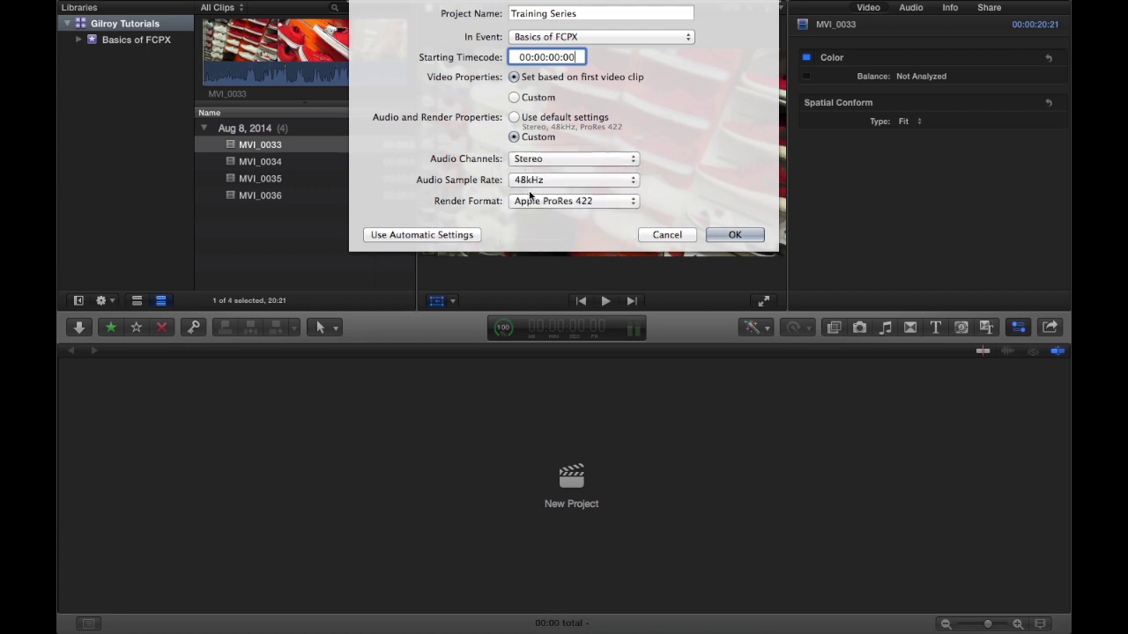
left_click(633, 203)
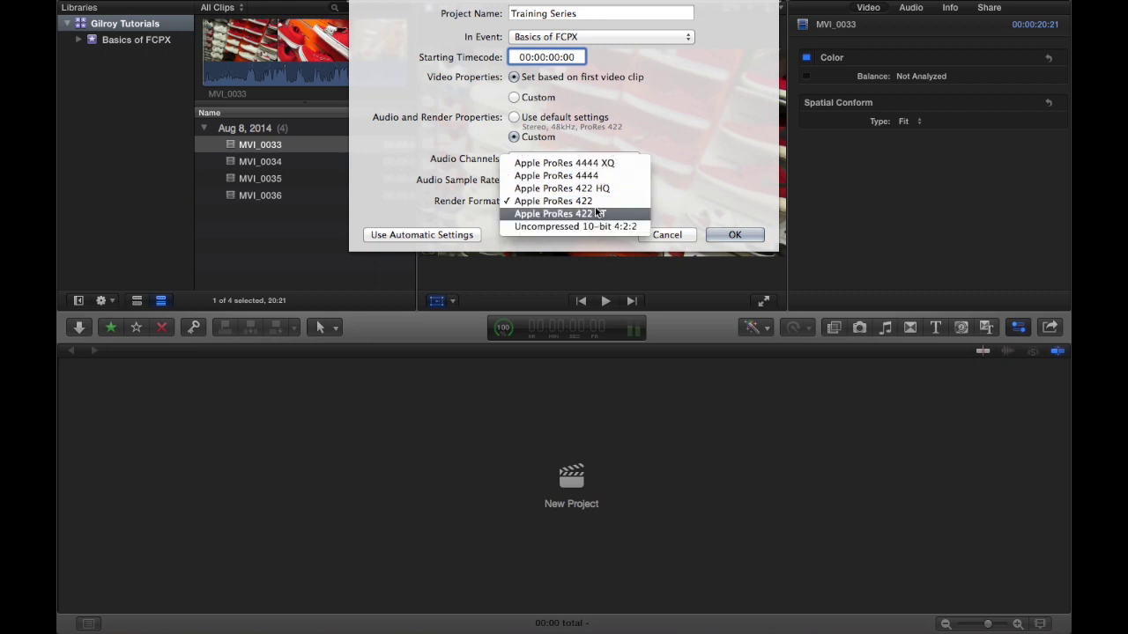
left_click(595, 204)
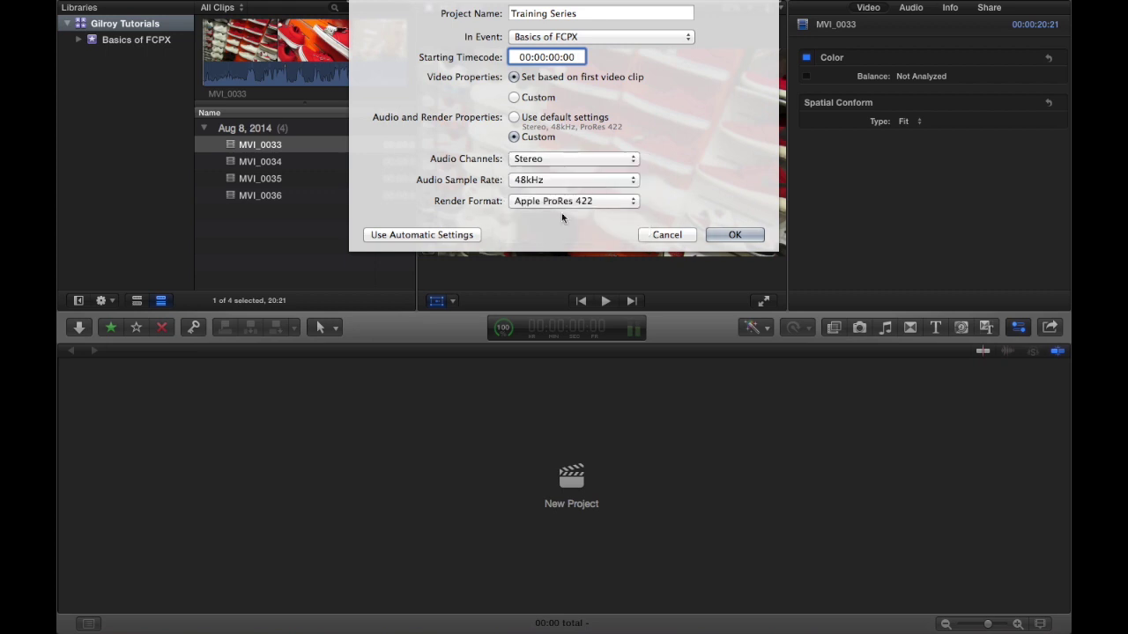
left_click(383, 237)
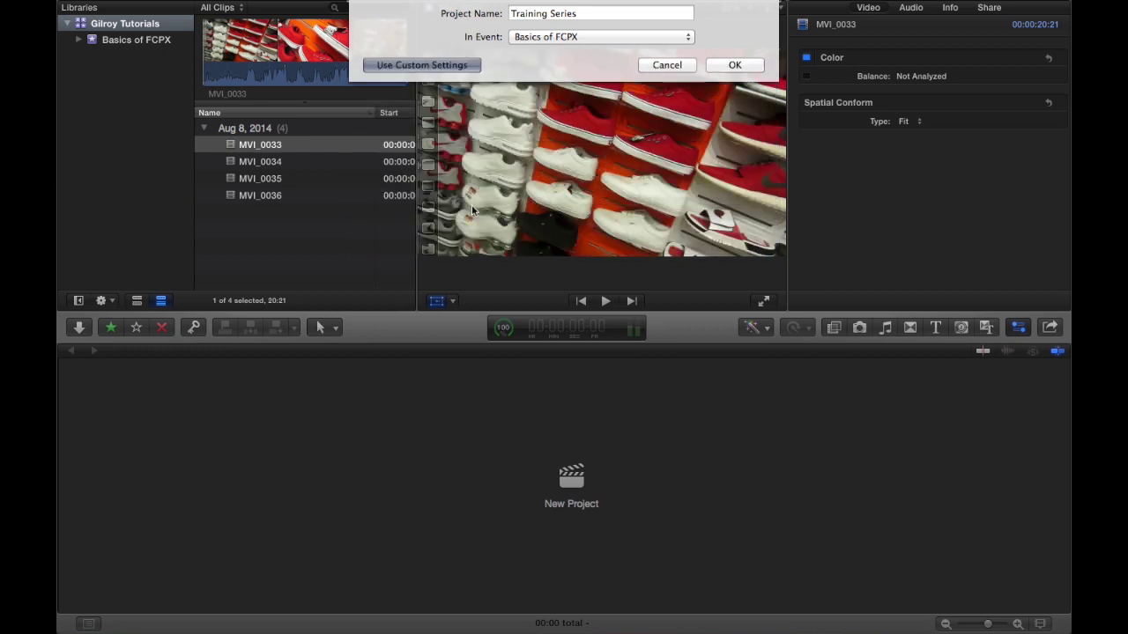
left_click(446, 61)
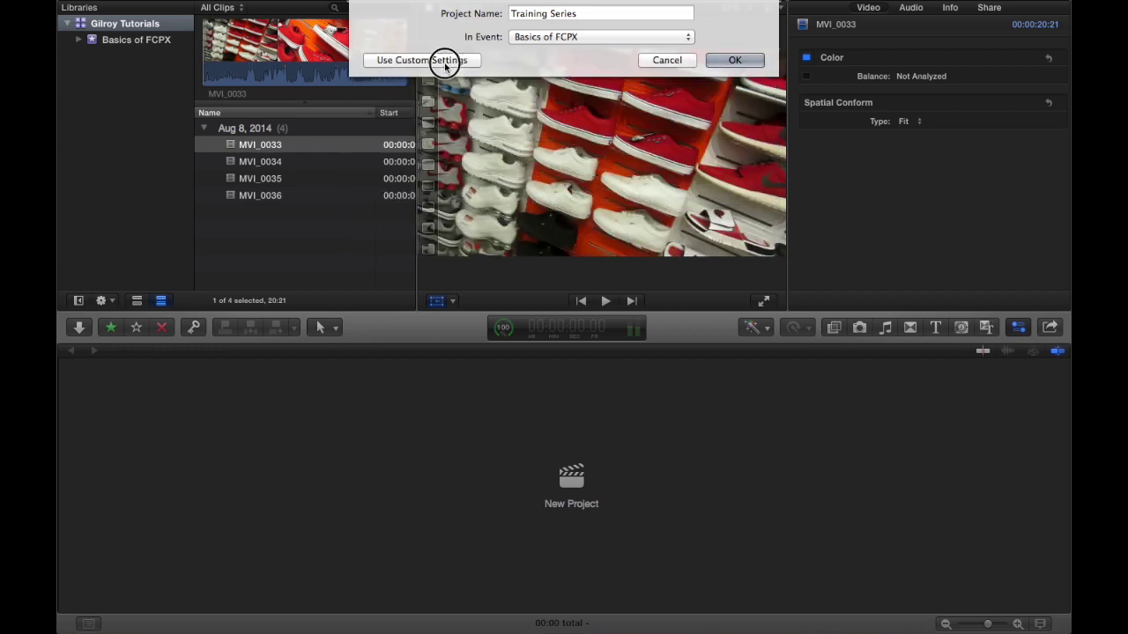
left_click(515, 117)
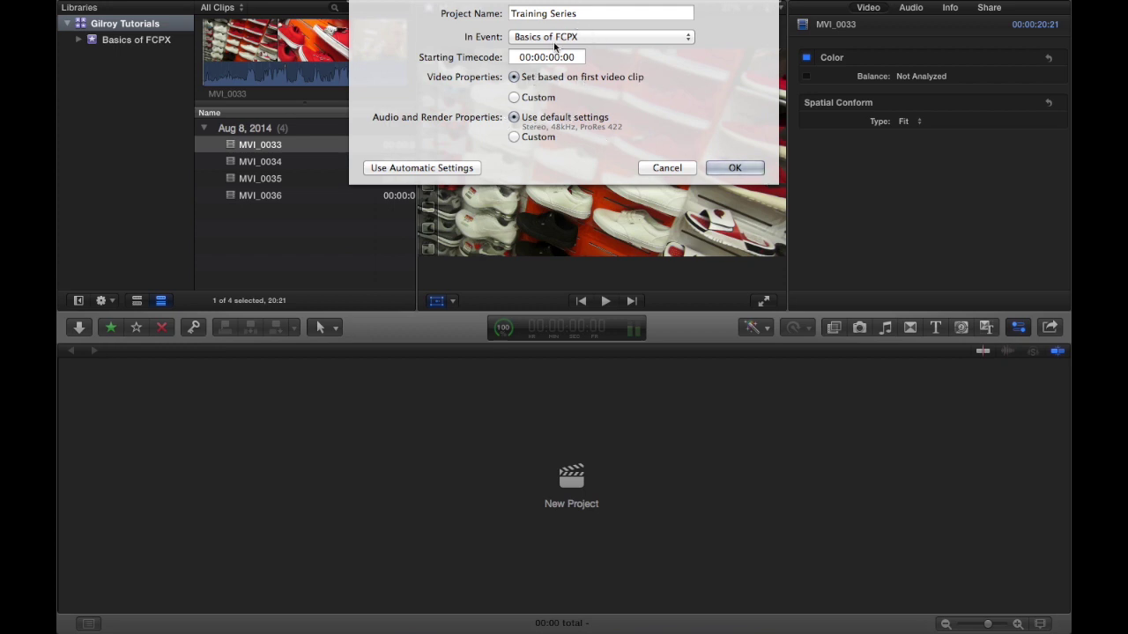
left_click(731, 167)
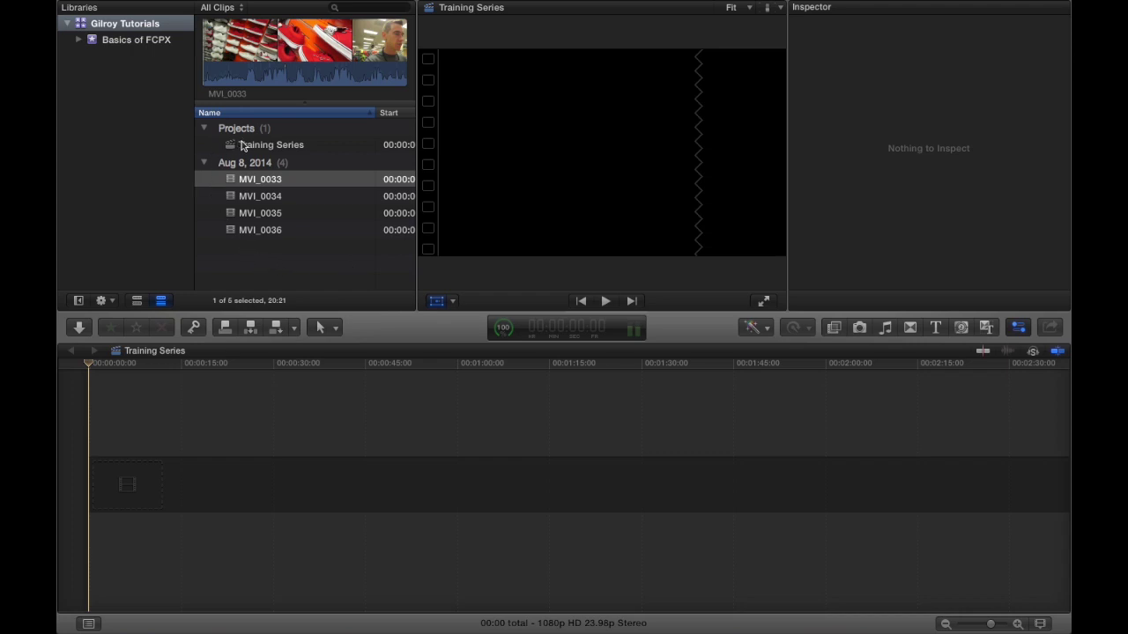
Select the Training Series project and switch the browser to filmstrip view
left_click(232, 145)
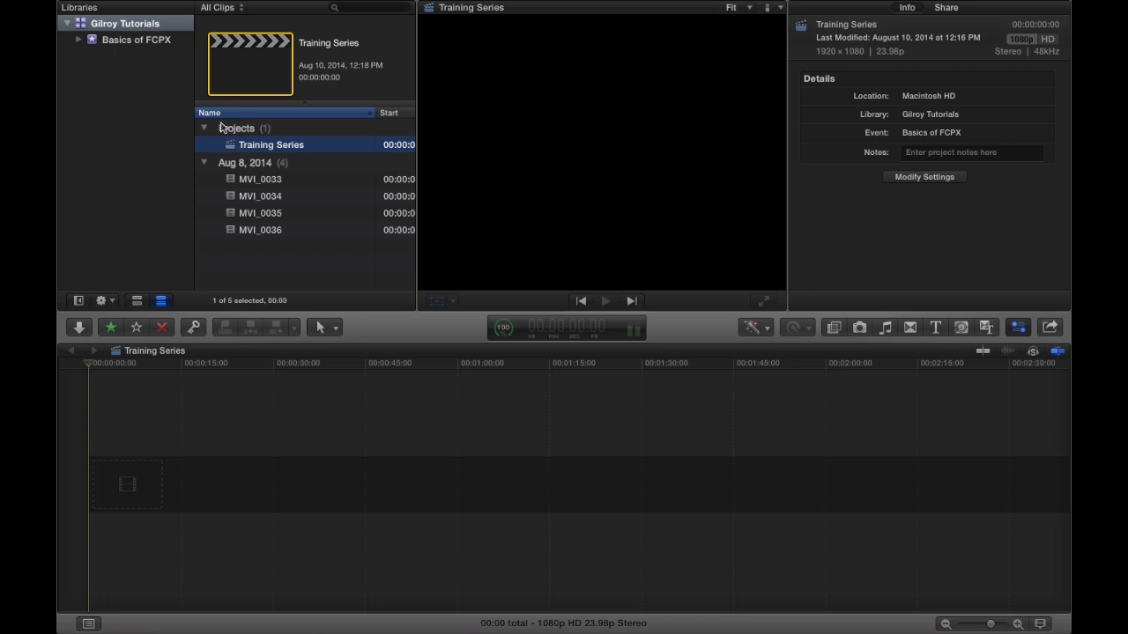
left_click(137, 301)
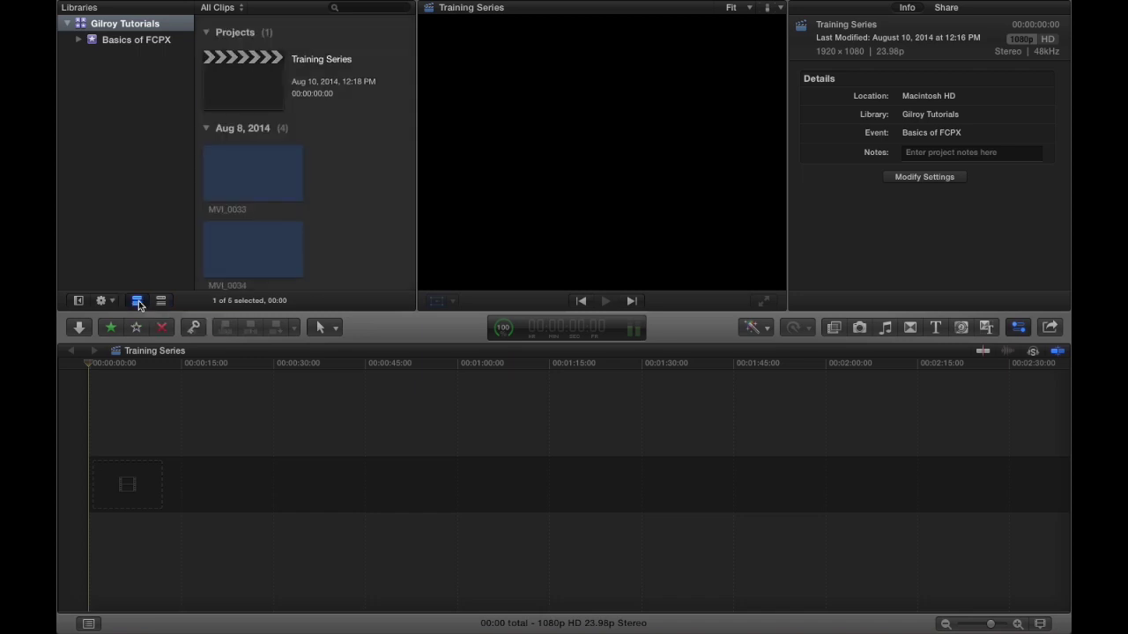
Switch the browser back to list view and select the Training Series project in Basics of FCPX
scroll(373, 182, "down", 5)
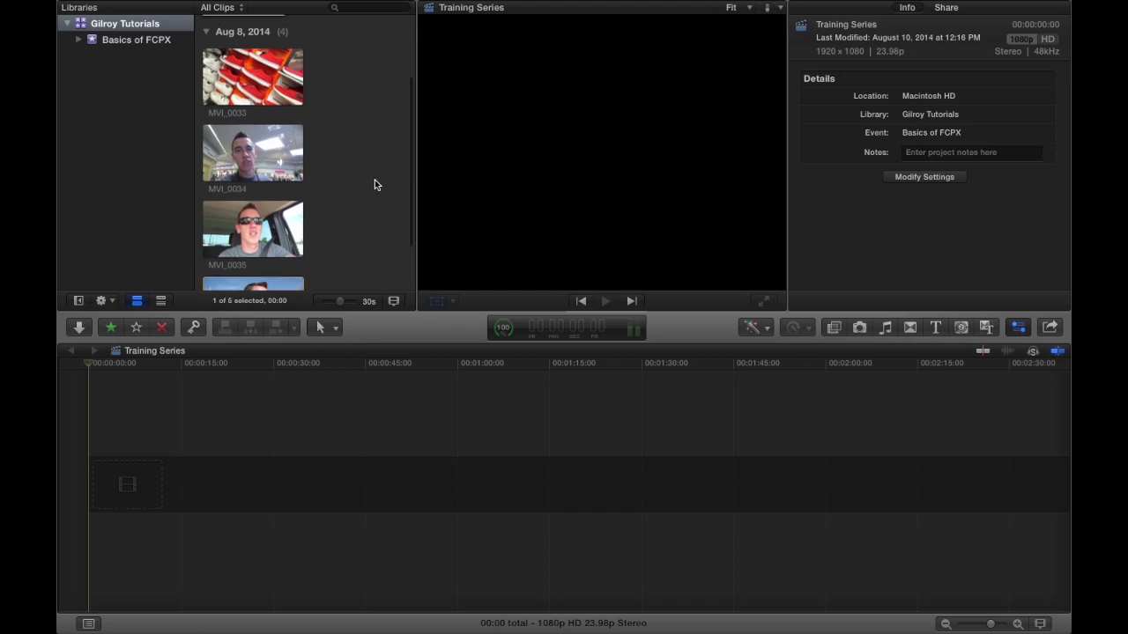
left_click_drag(342, 303, 340, 302)
scroll(251, 105, "up", 5)
scroll(265, 176, "down", 5)
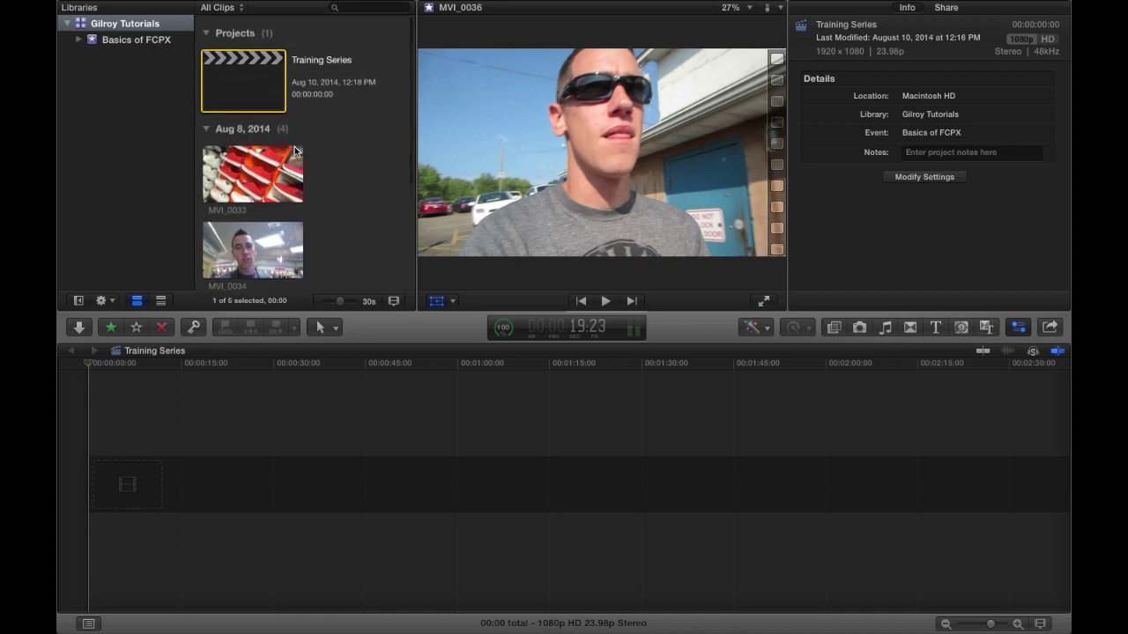
scroll(267, 217, "up", 5)
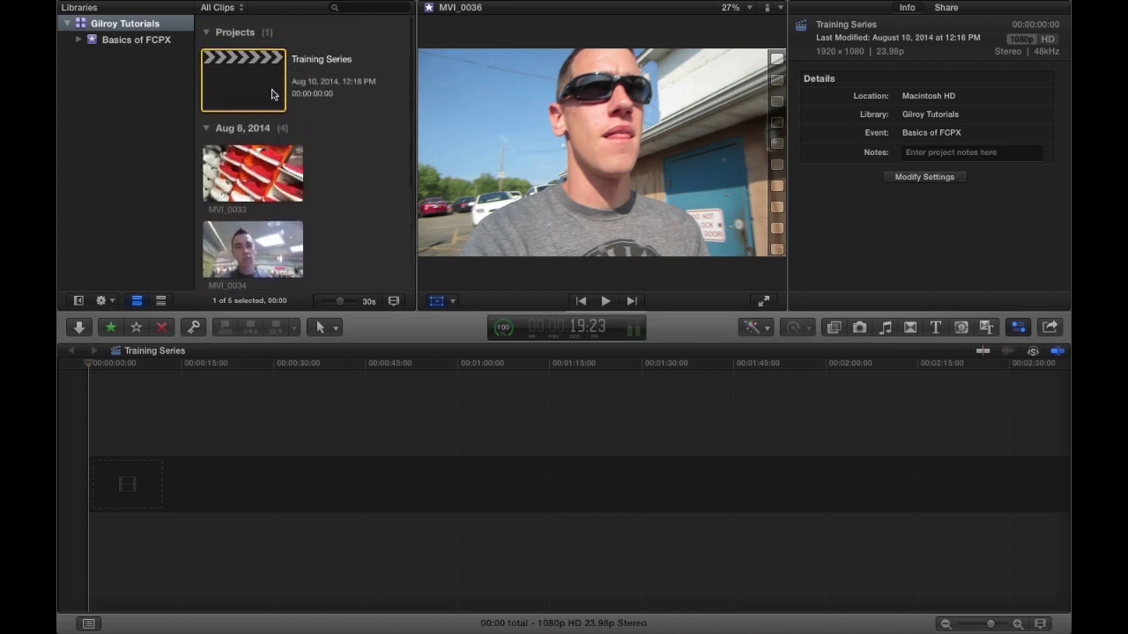
scroll(195, 190, "down", 5)
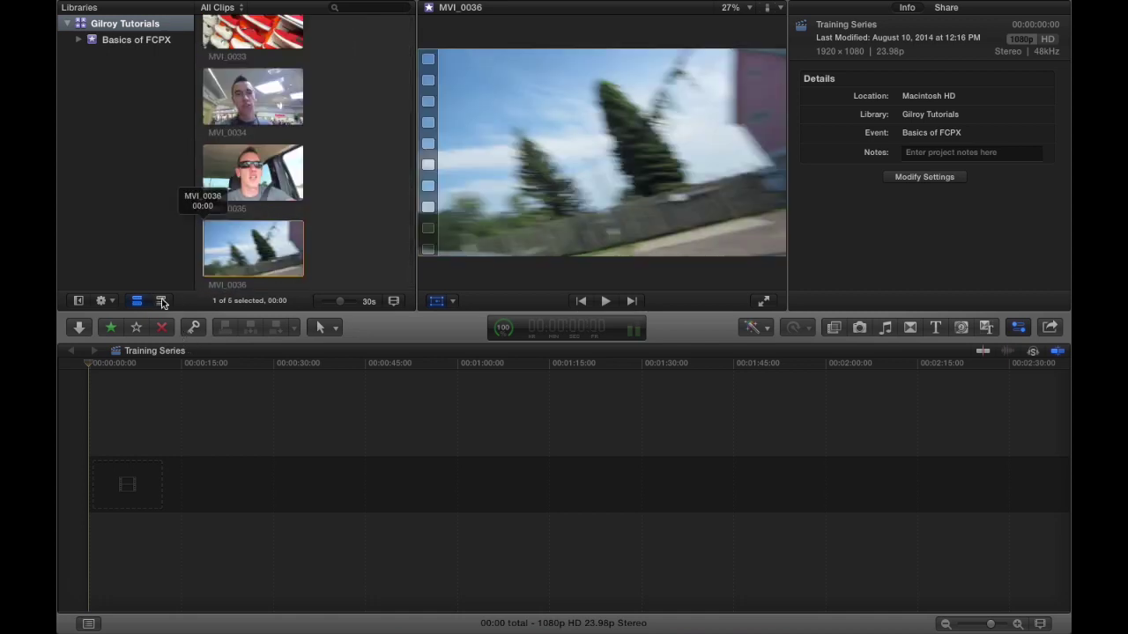
left_click(161, 301)
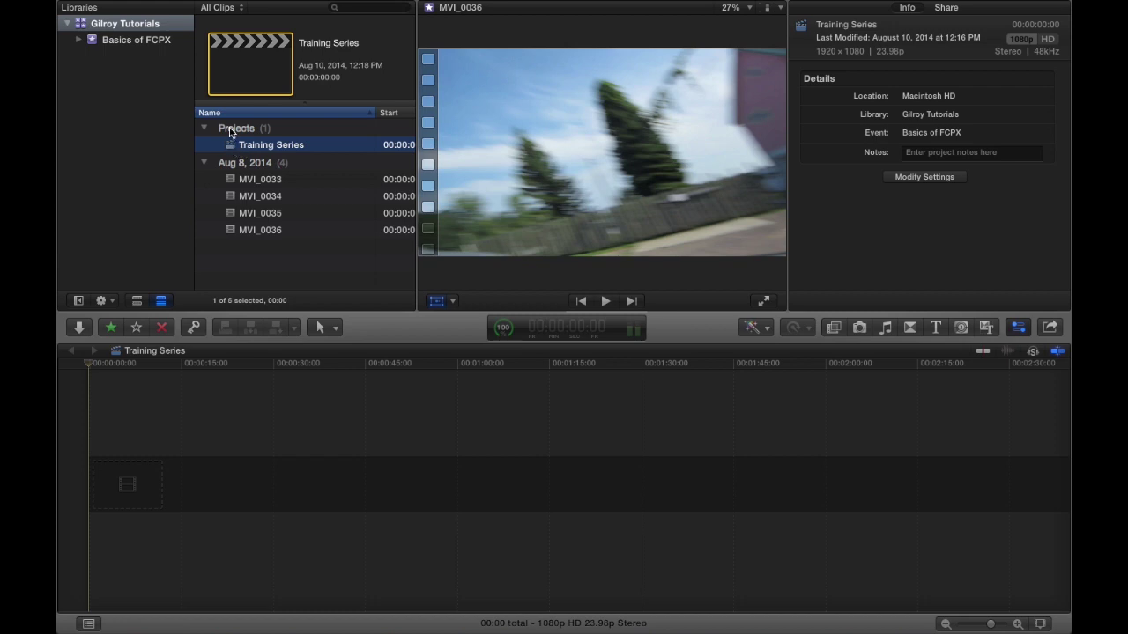
left_click(112, 39)
left_click(284, 144)
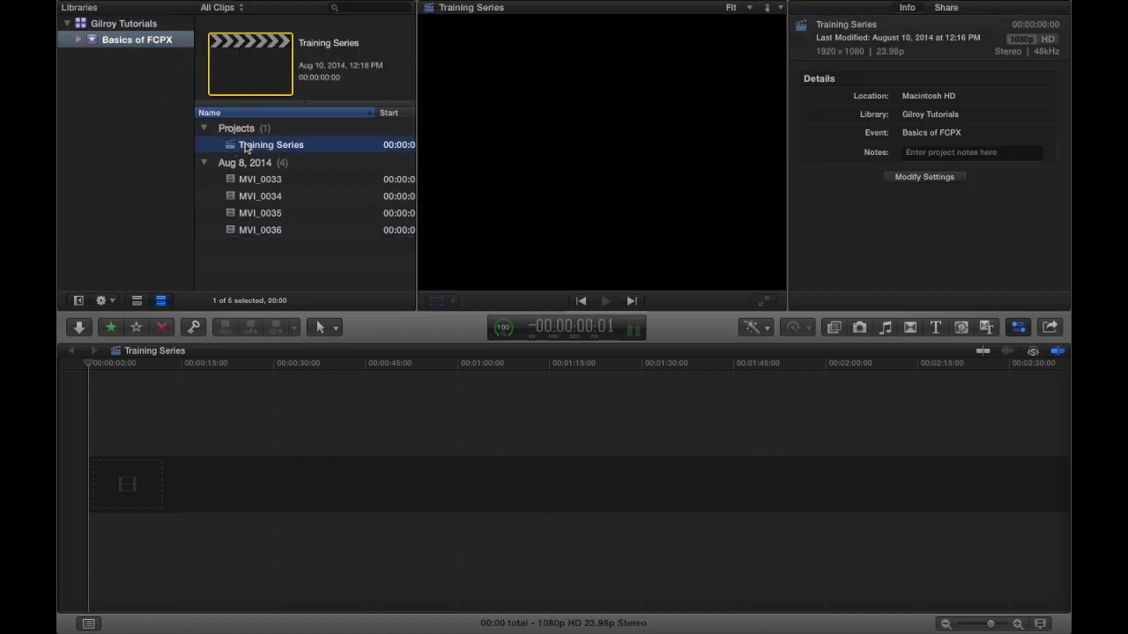
Create a new project named 'Just for shits' in the Basics of FCPX event and select it
left_click(185, 8)
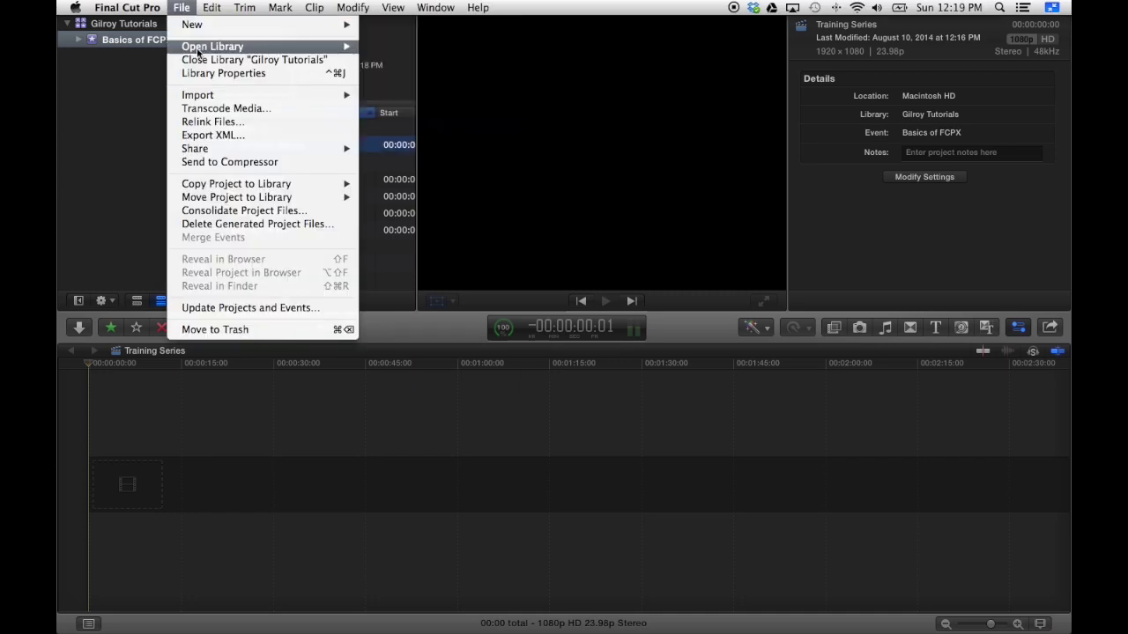
mouse_move(265, 25)
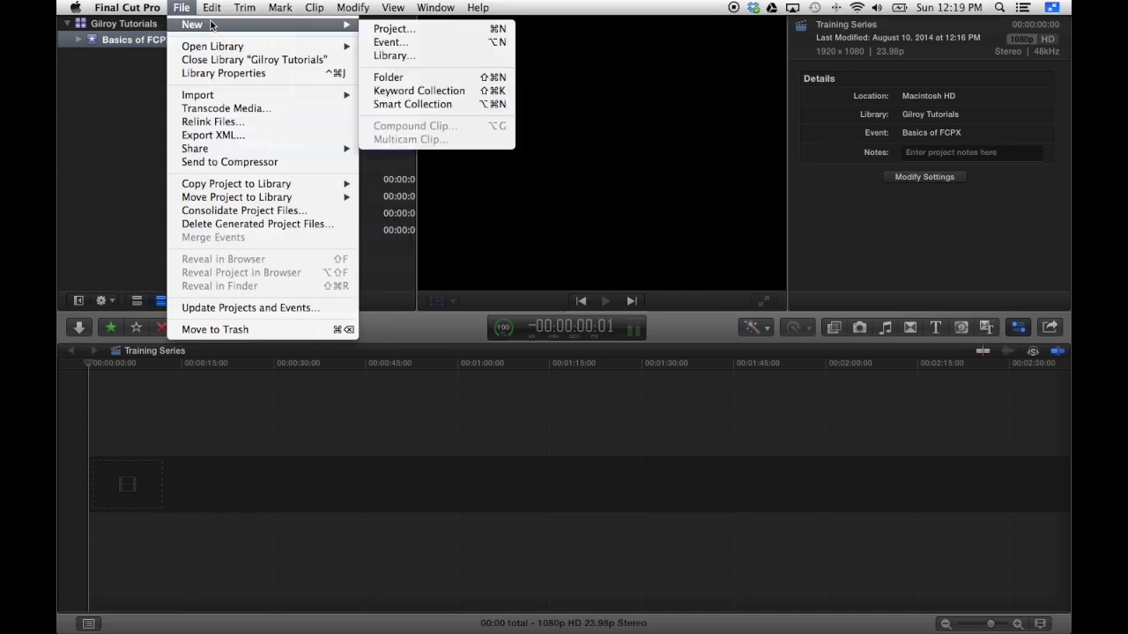
left_click(406, 30)
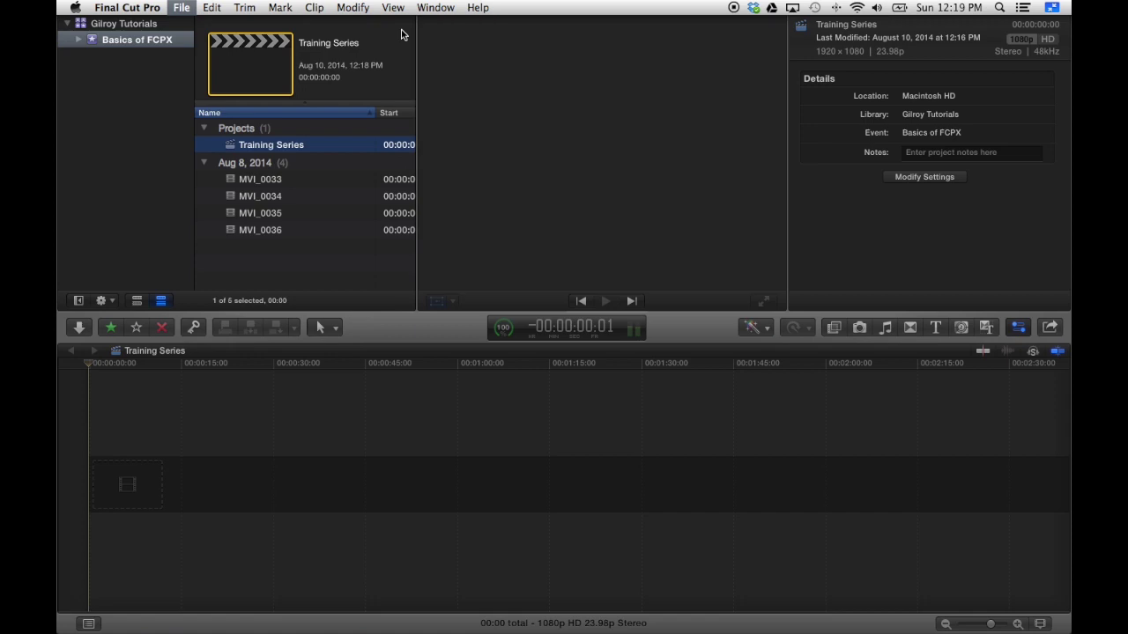
left_click(574, 13)
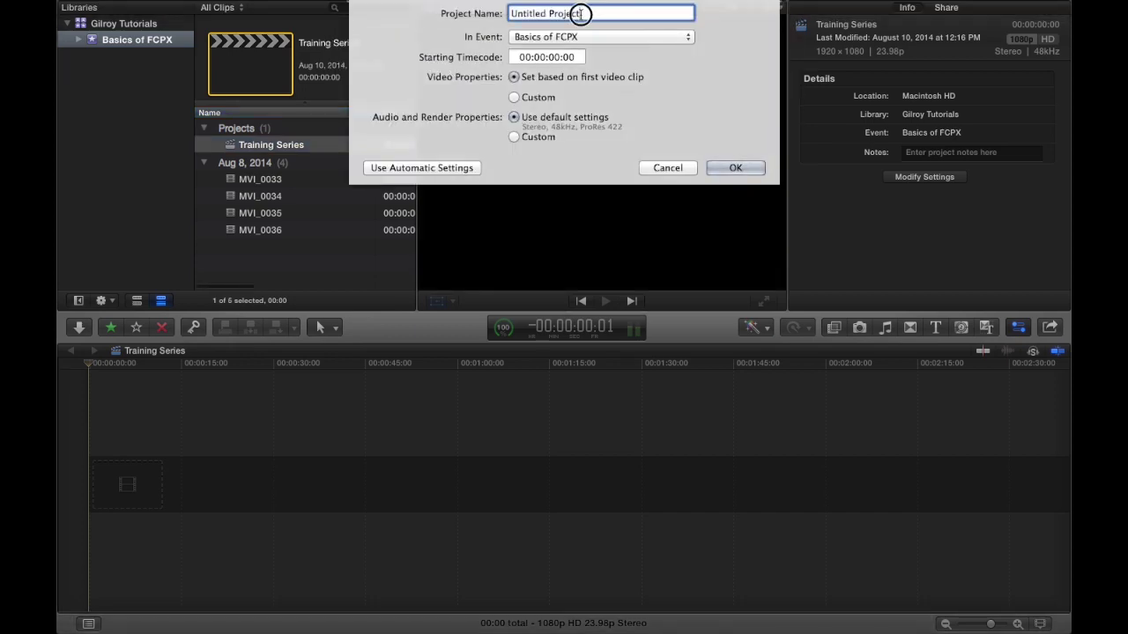
left_click_drag(593, 12, 502, 12)
type("Just for shits")
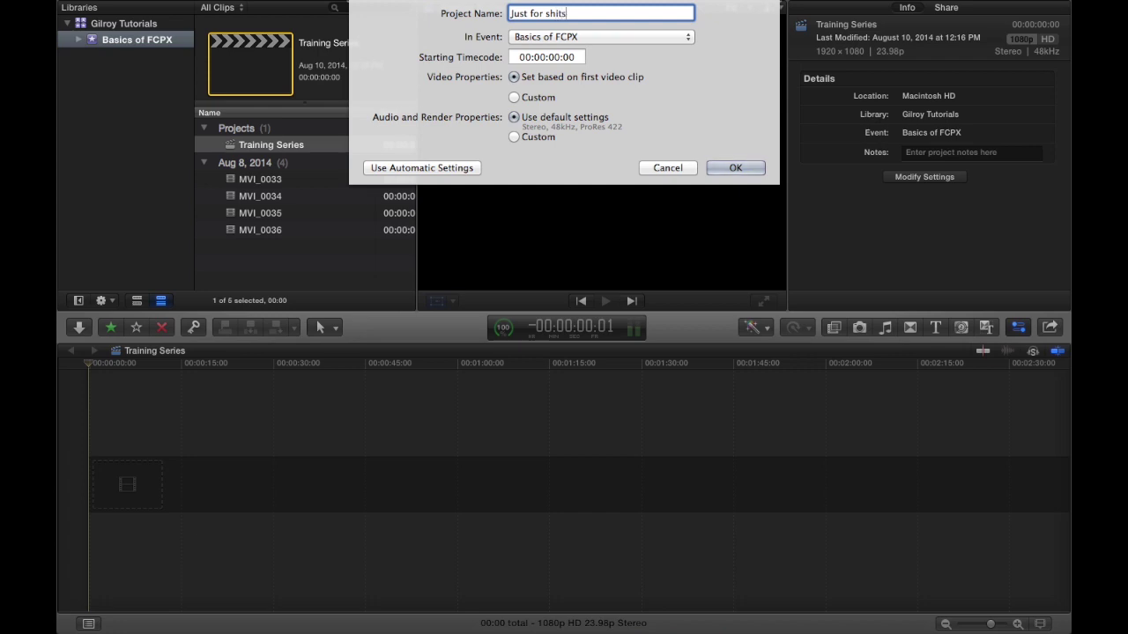
key("Return")
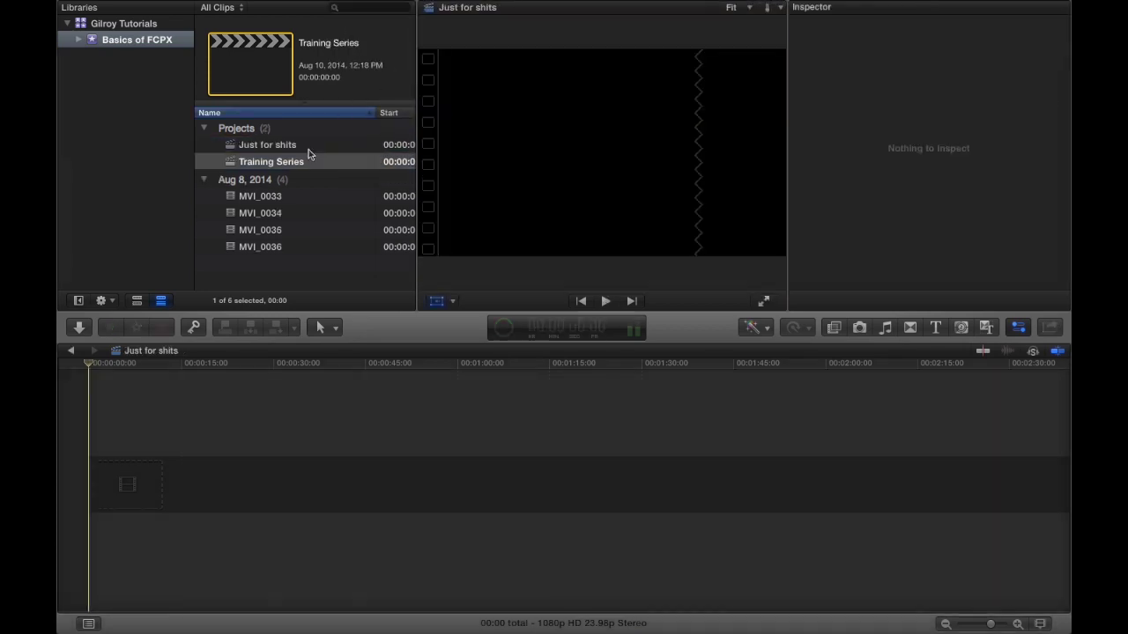
left_click(240, 146)
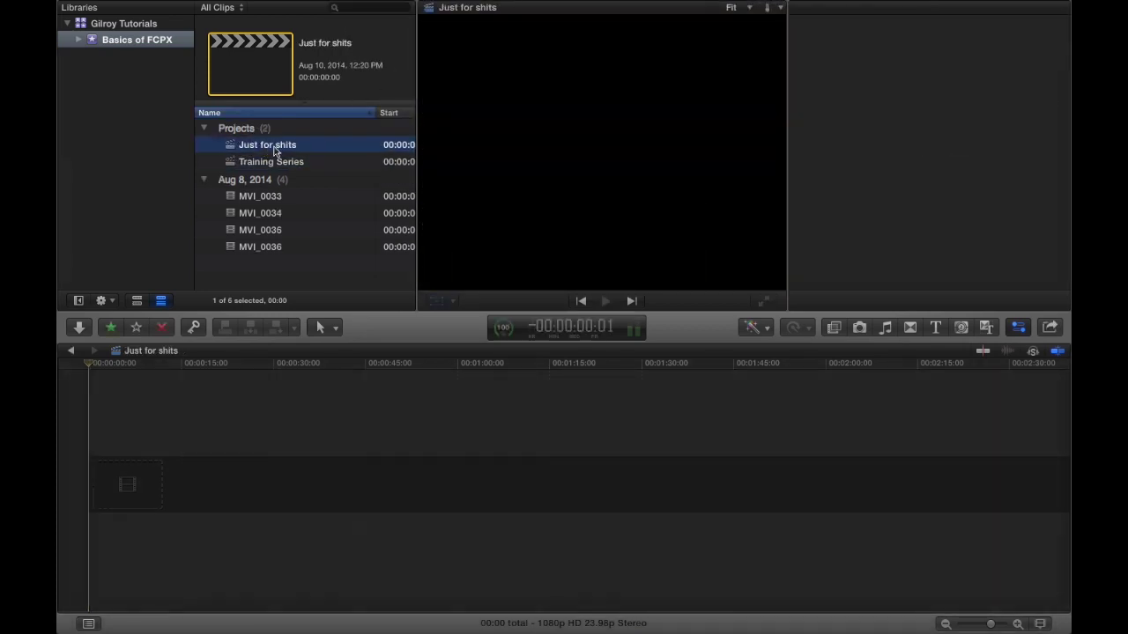
left_click(271, 163)
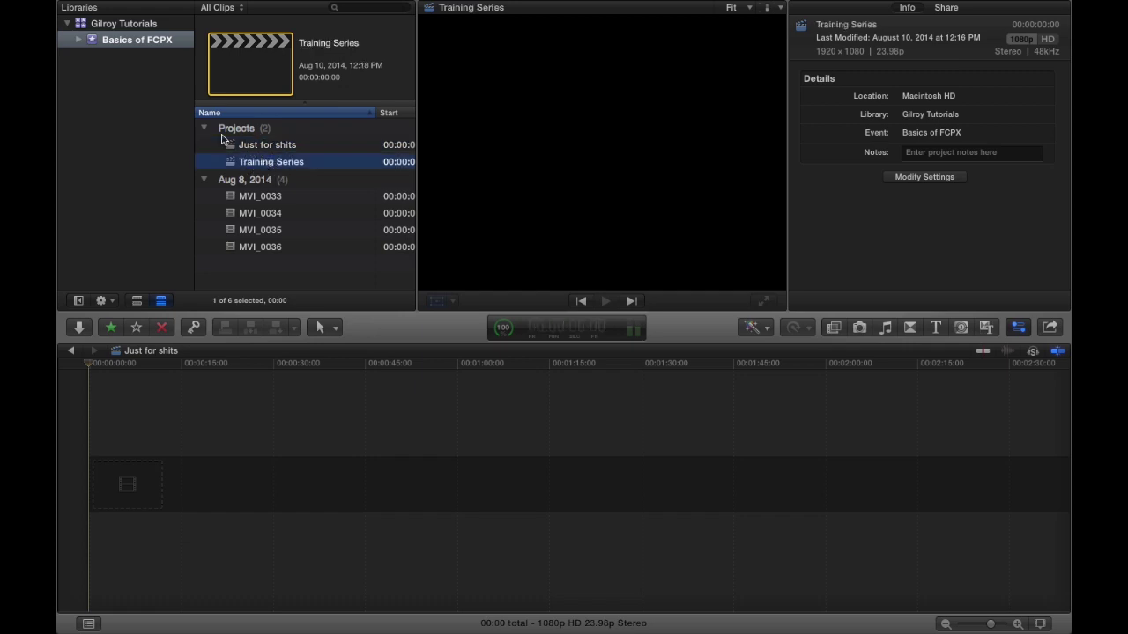
left_click(257, 151)
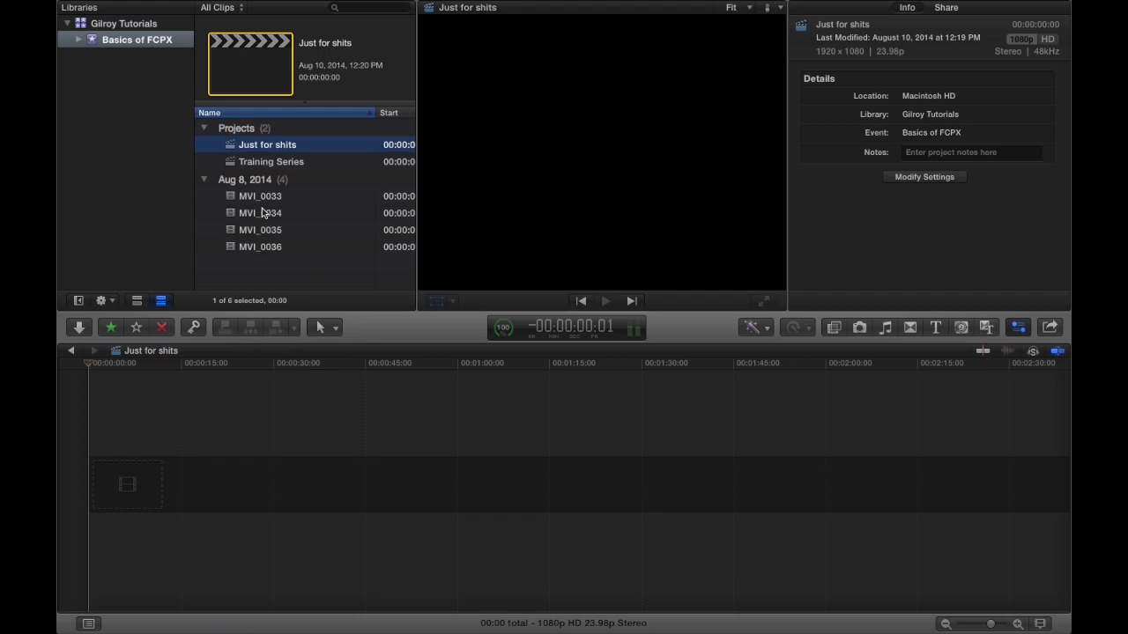
scroll(258, 242, "right", 1)
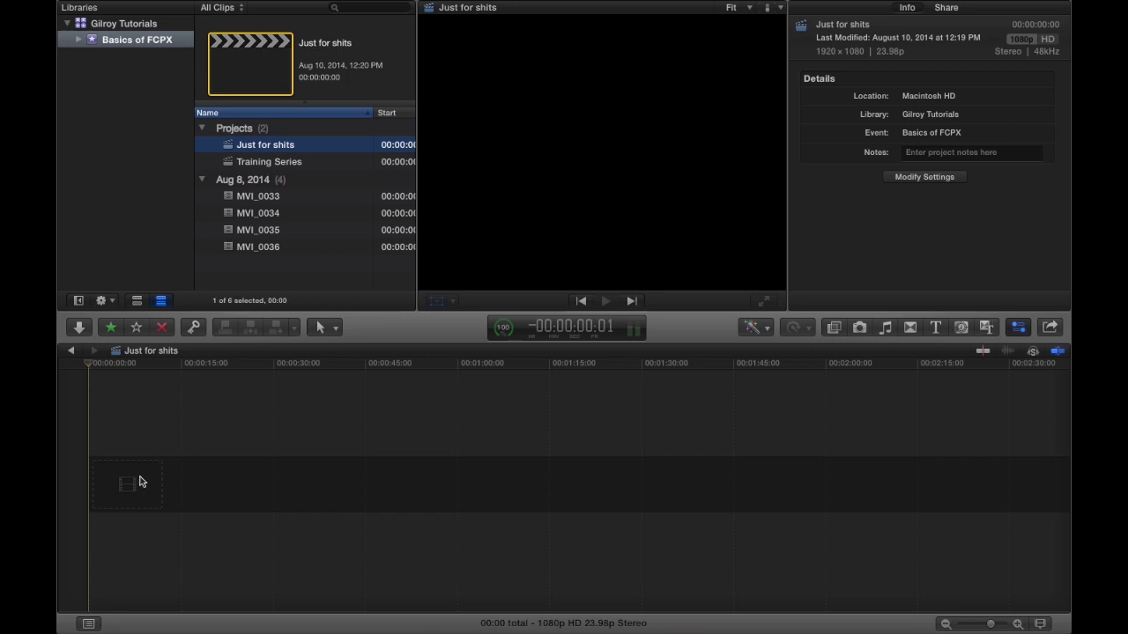
mouse_move(97, 365)
left_mouse_down()
mouse_move(430, 366)
mouse_move(214, 365)
mouse_move(66, 382)
mouse_move(95, 363)
mouse_move(156, 365)
mouse_move(89, 375)
left_mouse_up()
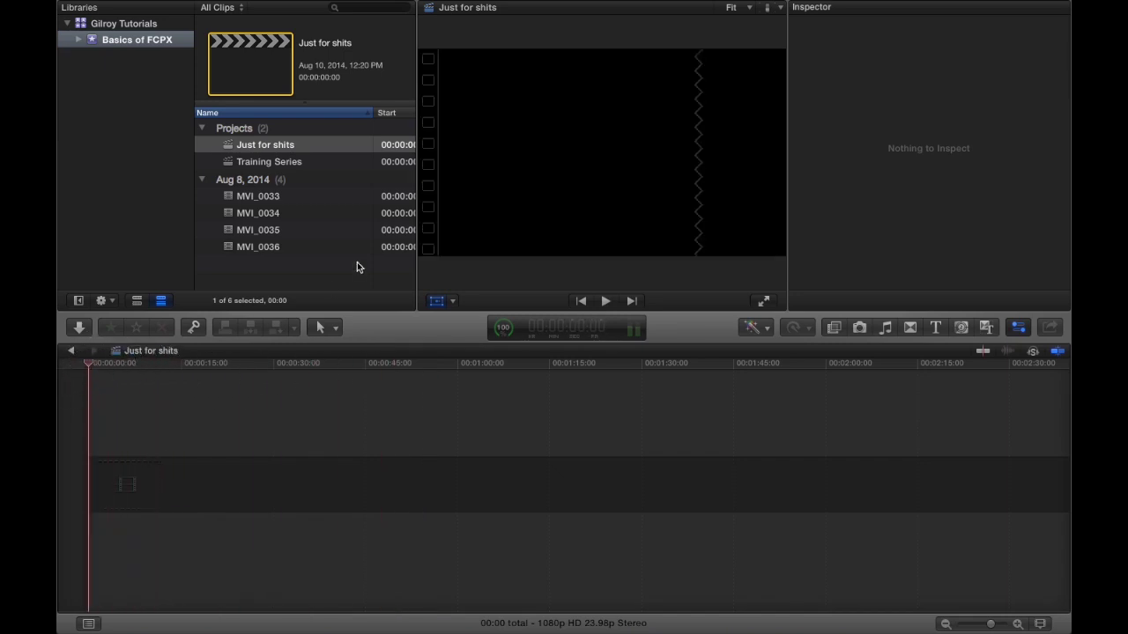
left_click(262, 197)
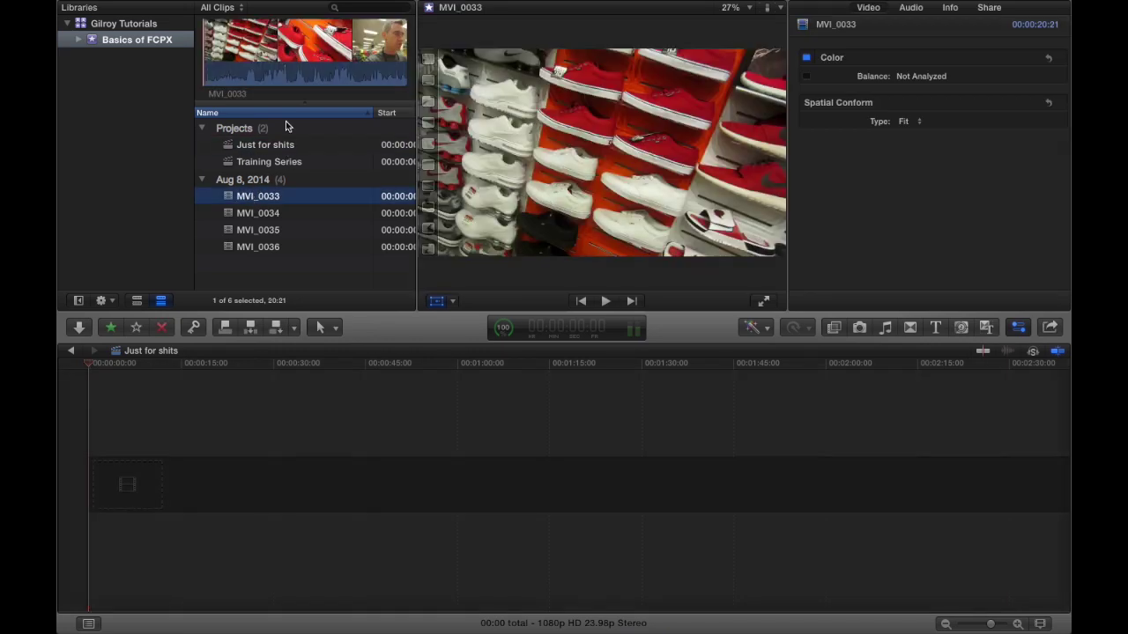
Add MVI_0033 then MVI_0034 to the timeline, sliding MVI_0034 later
left_click_drag(259, 196, 106, 478)
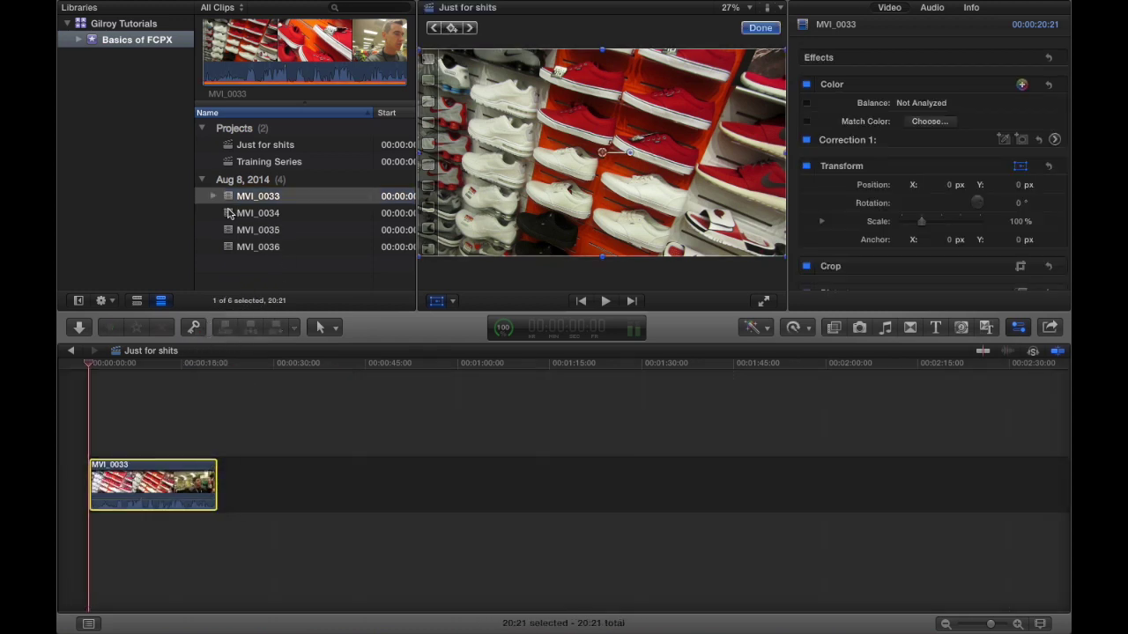
left_click_drag(228, 213, 723, 473)
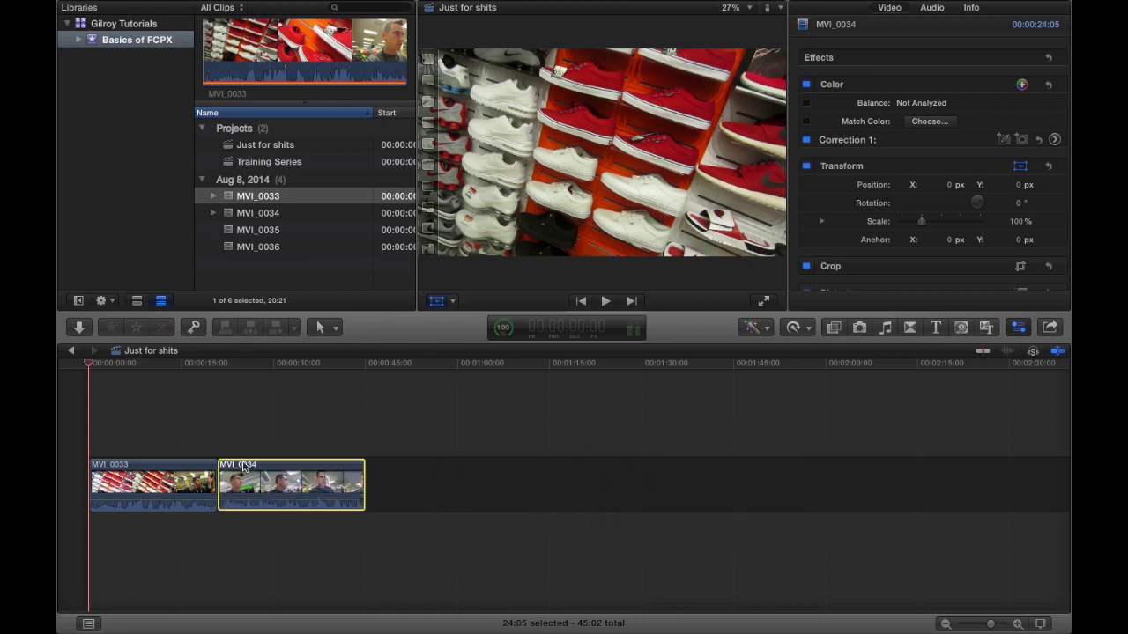
left_click_drag(248, 468, 435, 483)
key("alt+super+Up")
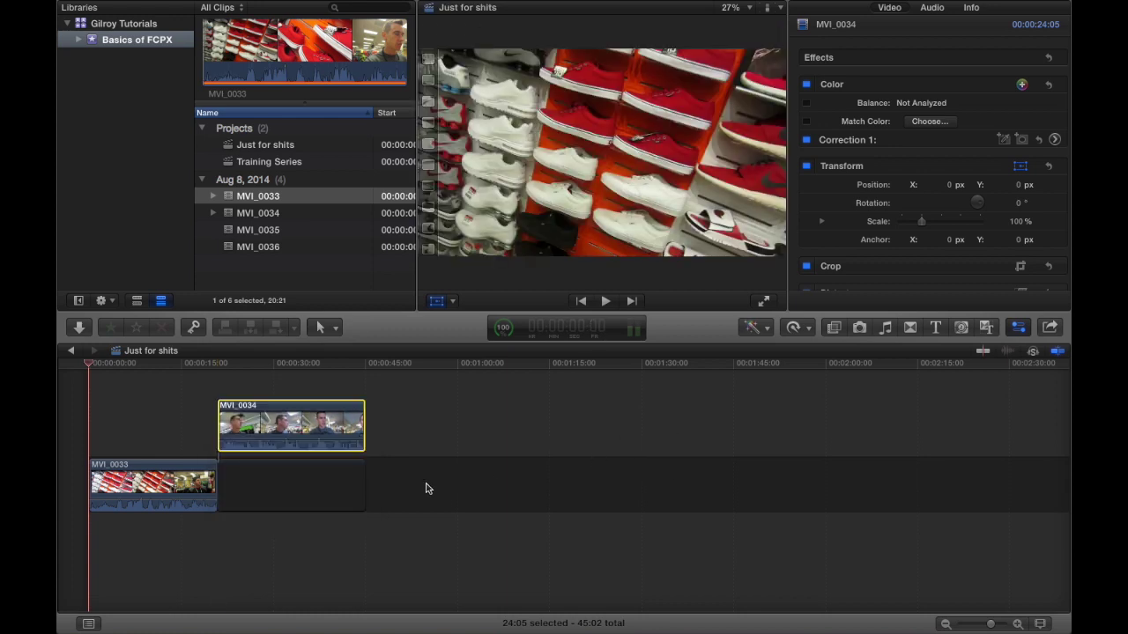
left_click(325, 489)
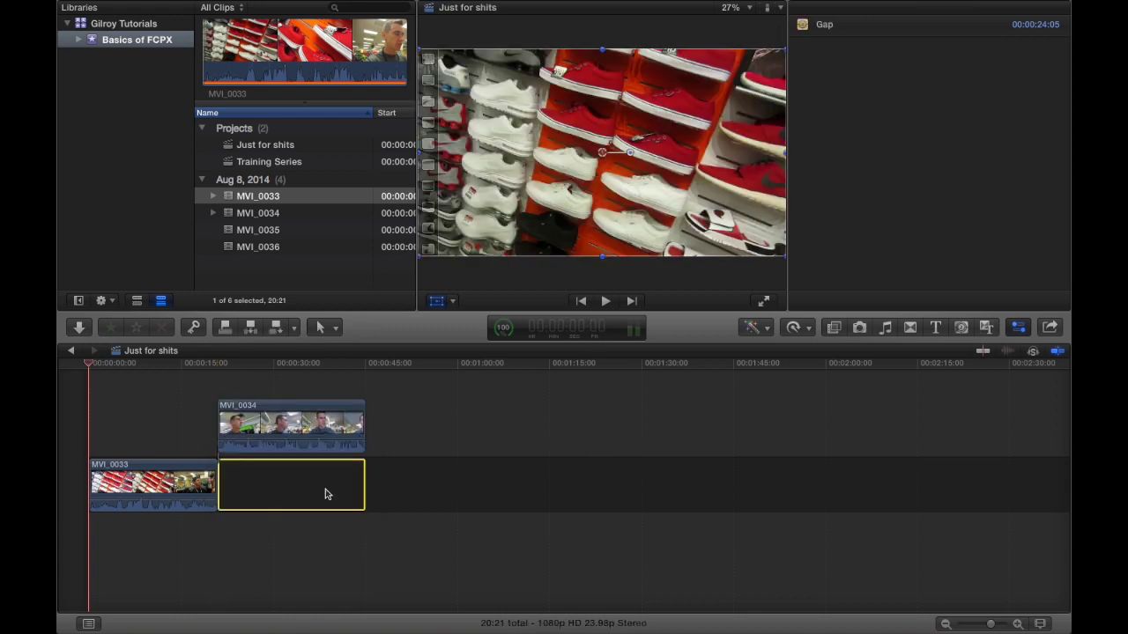
key("Delete")
key("super+z")
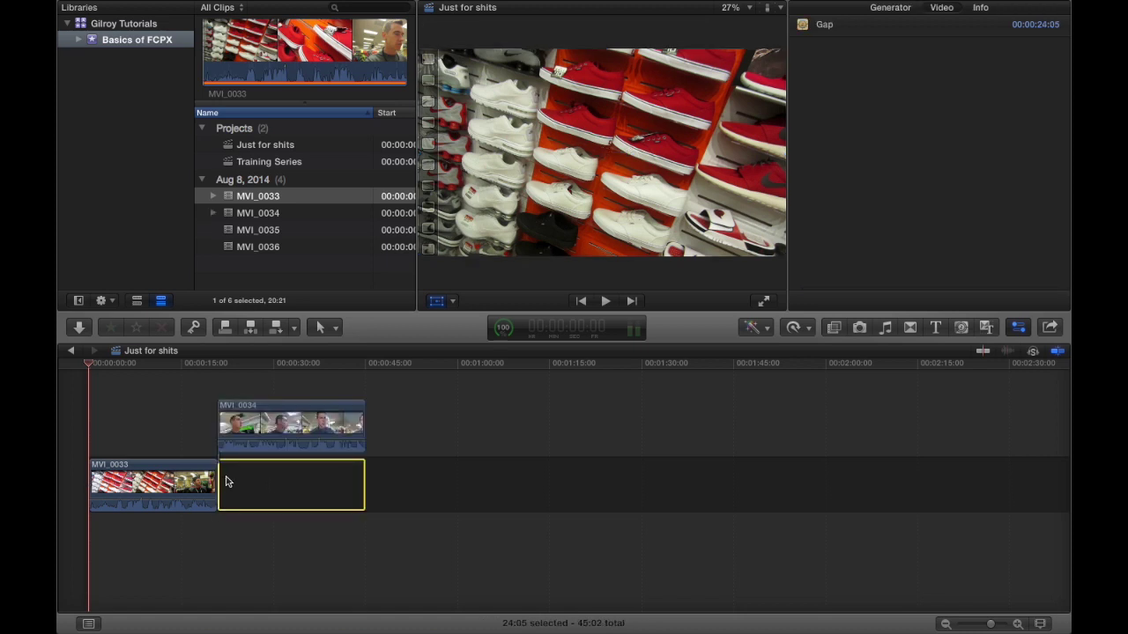
left_click_drag(303, 417, 303, 476)
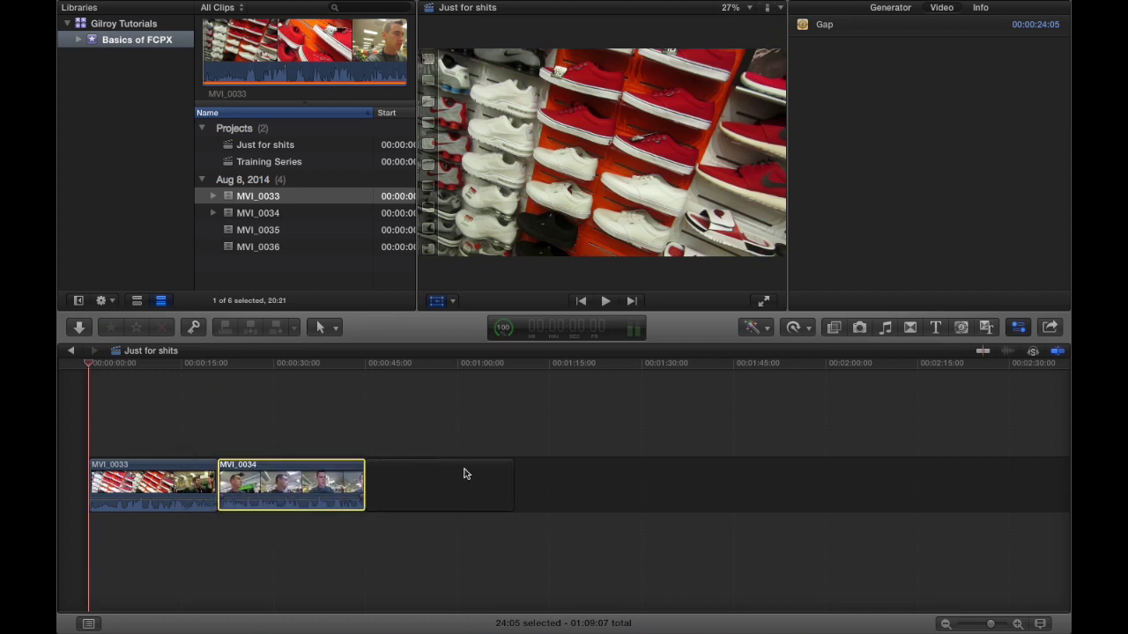
left_click(464, 471)
key("Delete")
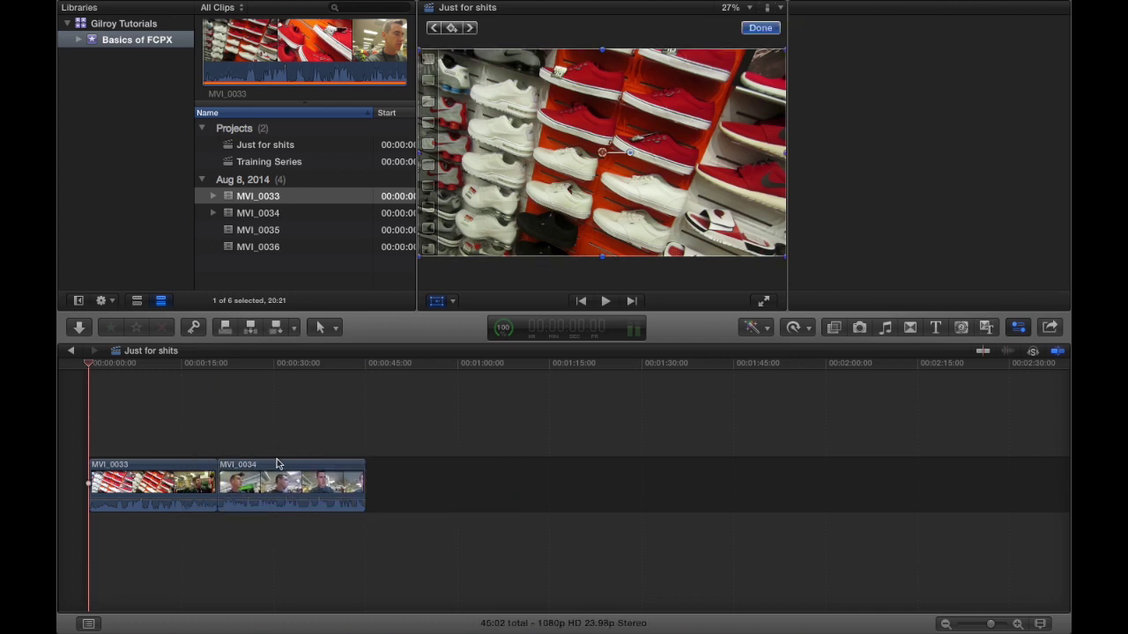
left_click_drag(276, 464, 417, 463)
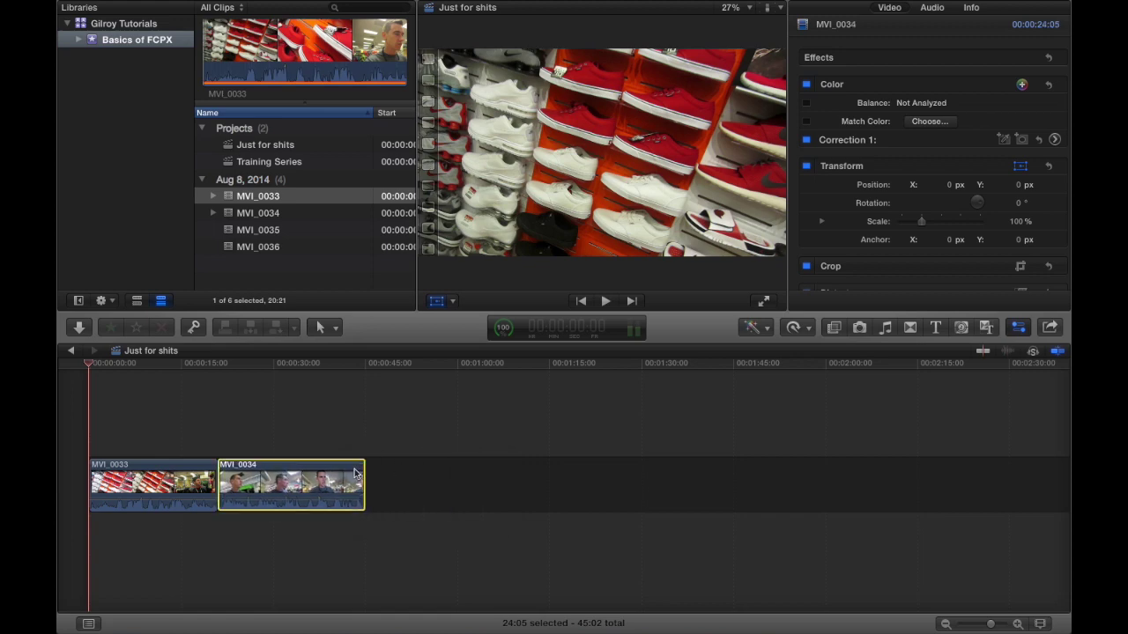
left_click_drag(335, 469, 251, 414)
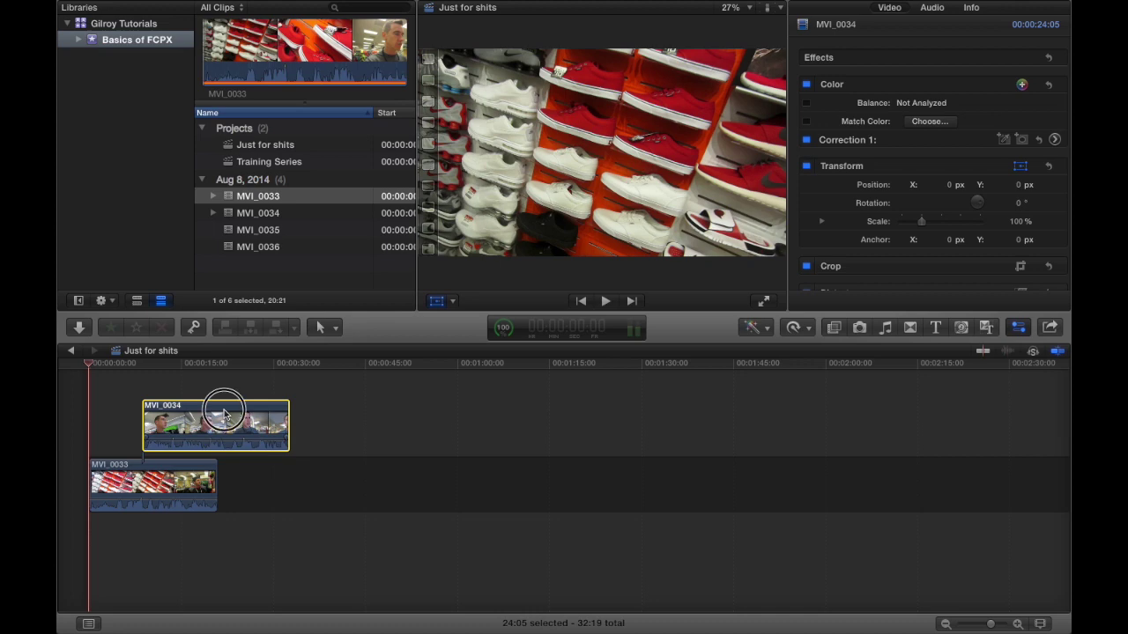
left_click_drag(221, 407, 337, 475)
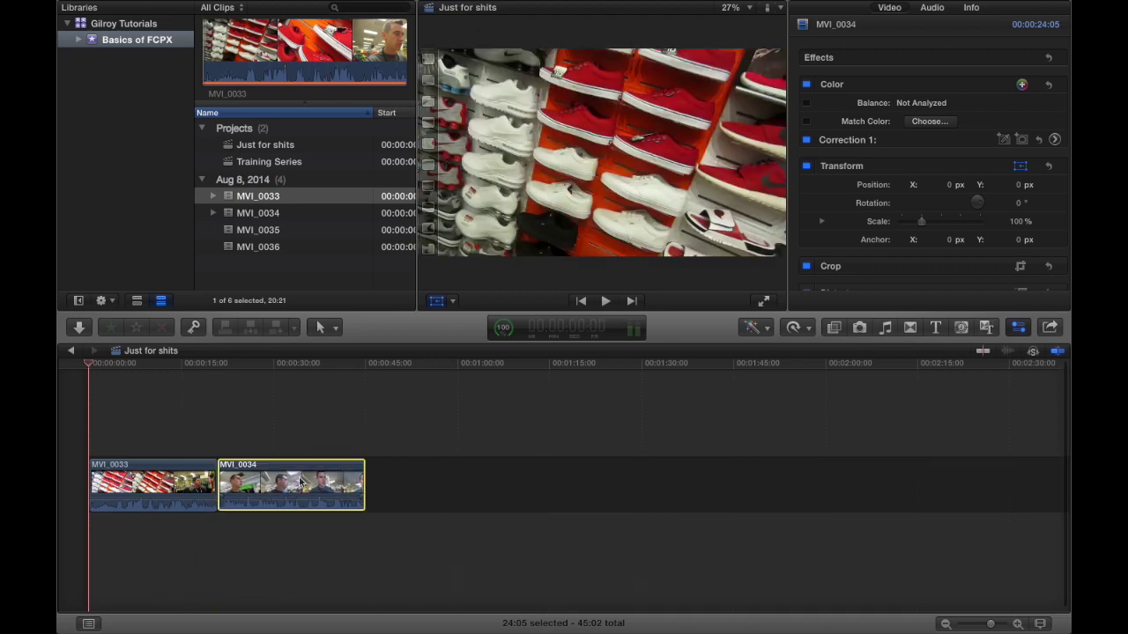
Lift MVI_0034 from the primary storyline into its own storyline and shift it later
right_click(277, 474)
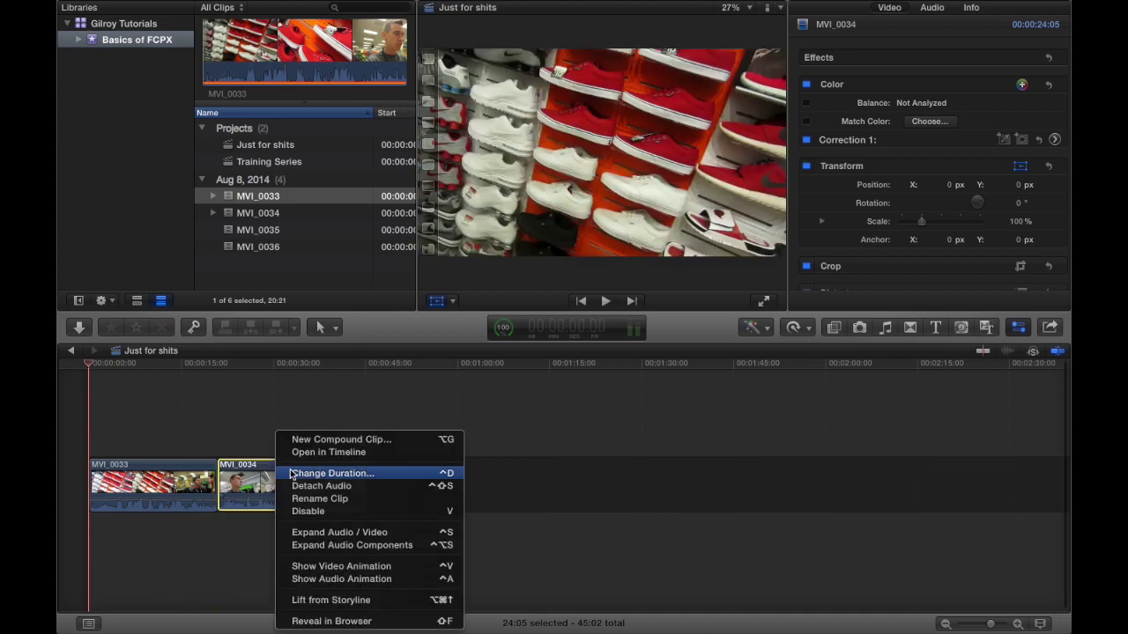
left_click(334, 599)
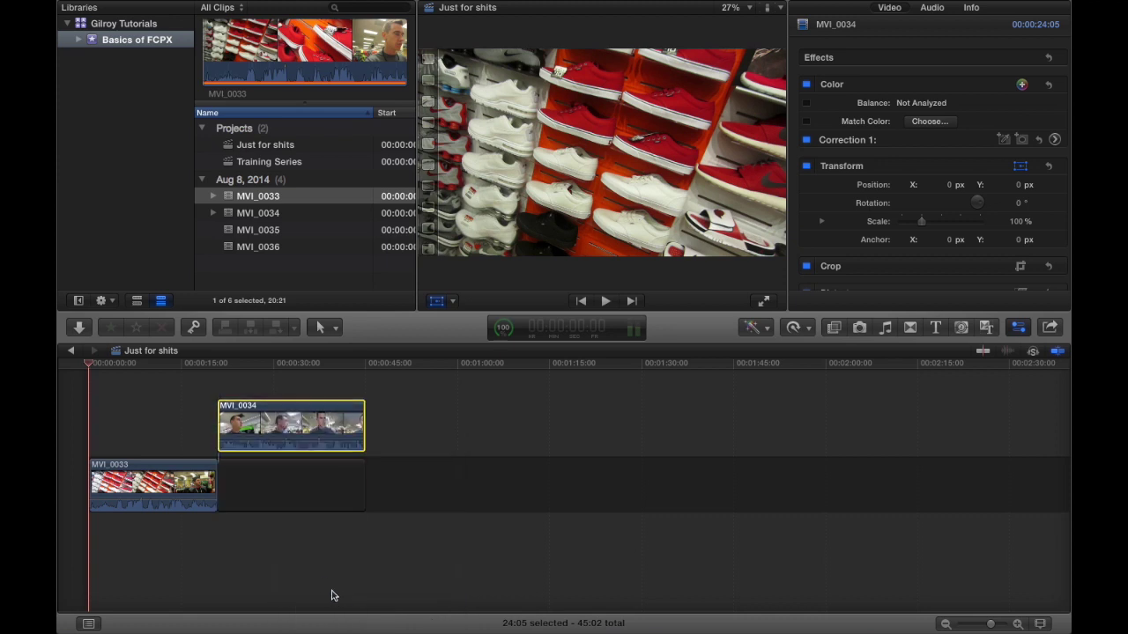
right_click(229, 420)
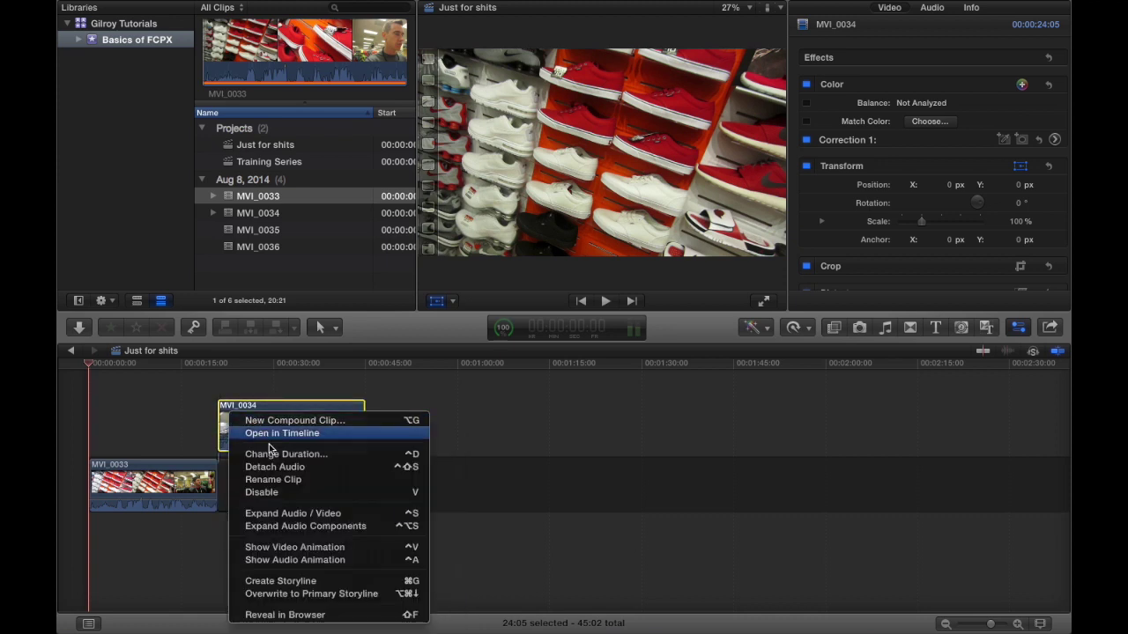
left_click(298, 581)
left_click_drag(276, 406, 311, 407)
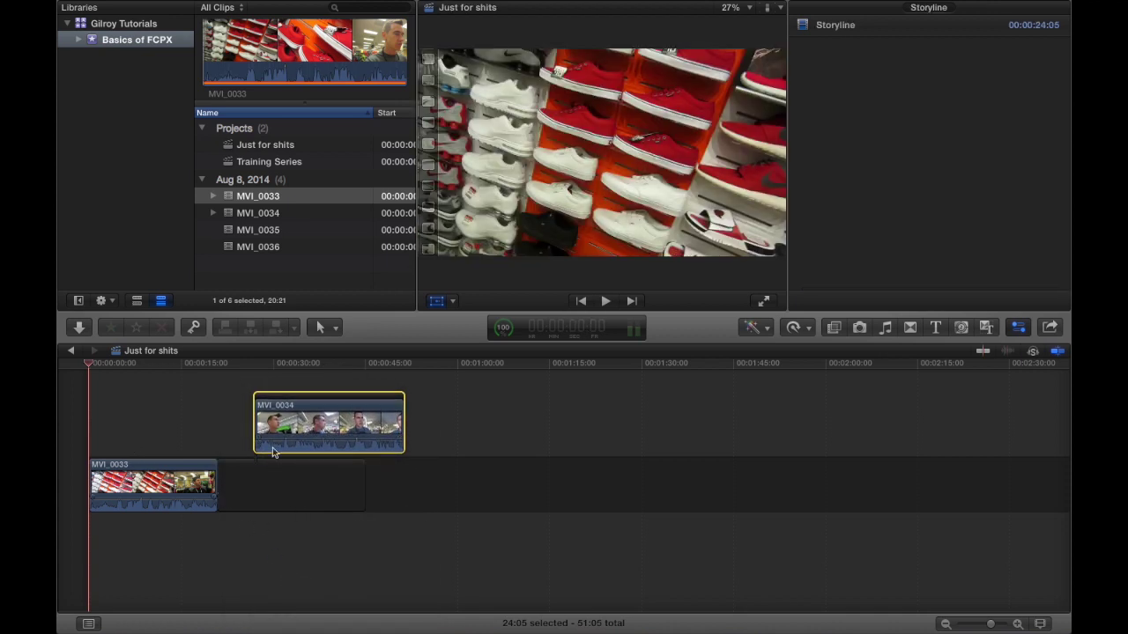
Delete MVI_0034 and the leftover gap, then show MVI_0033 in the Inspector
left_click_drag(234, 385, 395, 443)
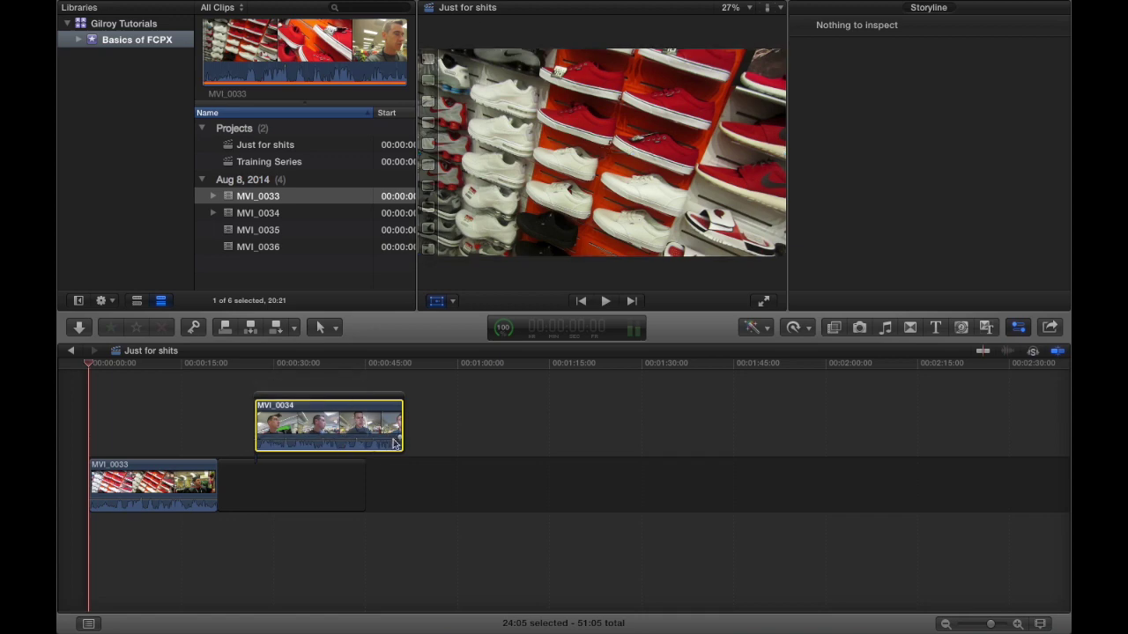
key("shift+t")
key("Delete")
left_click(290, 486)
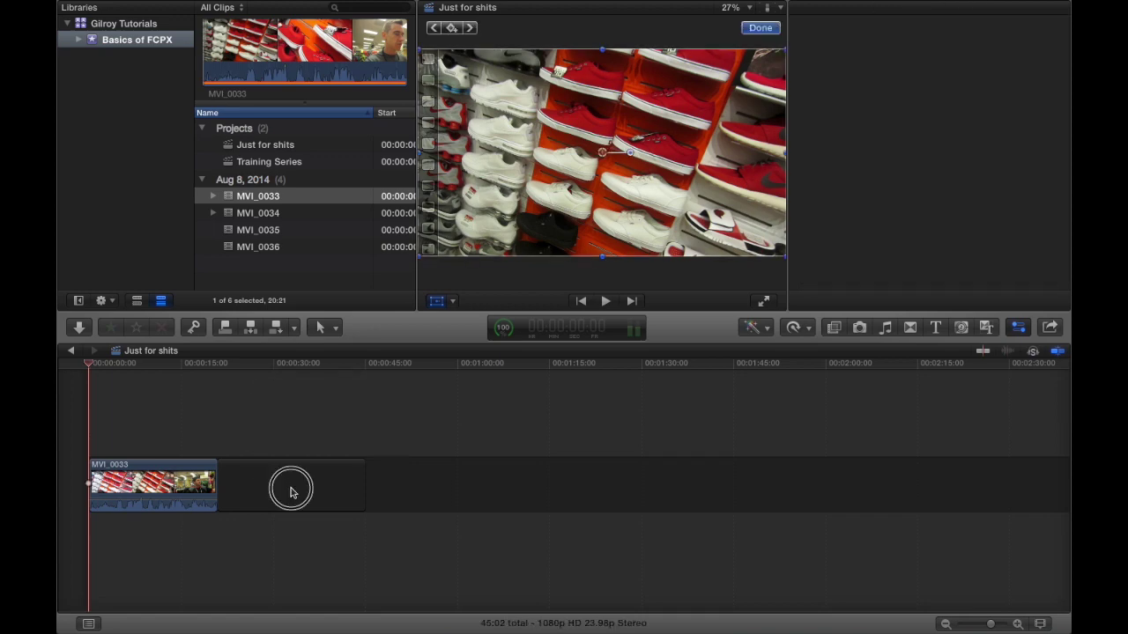
left_click(292, 492)
key("Delete")
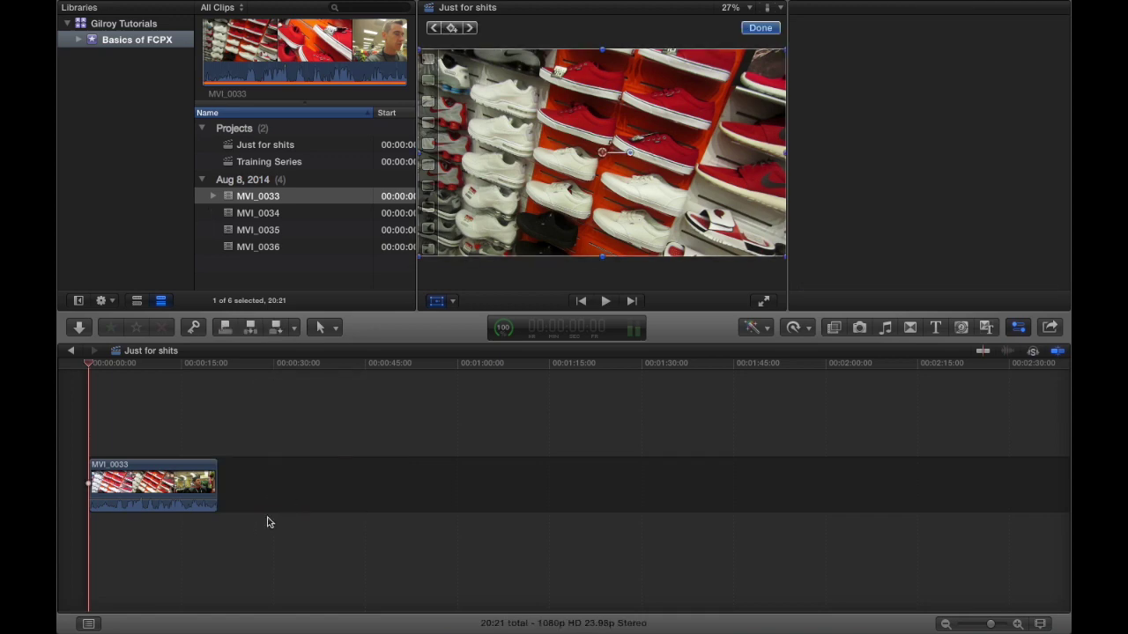
key("super+4")
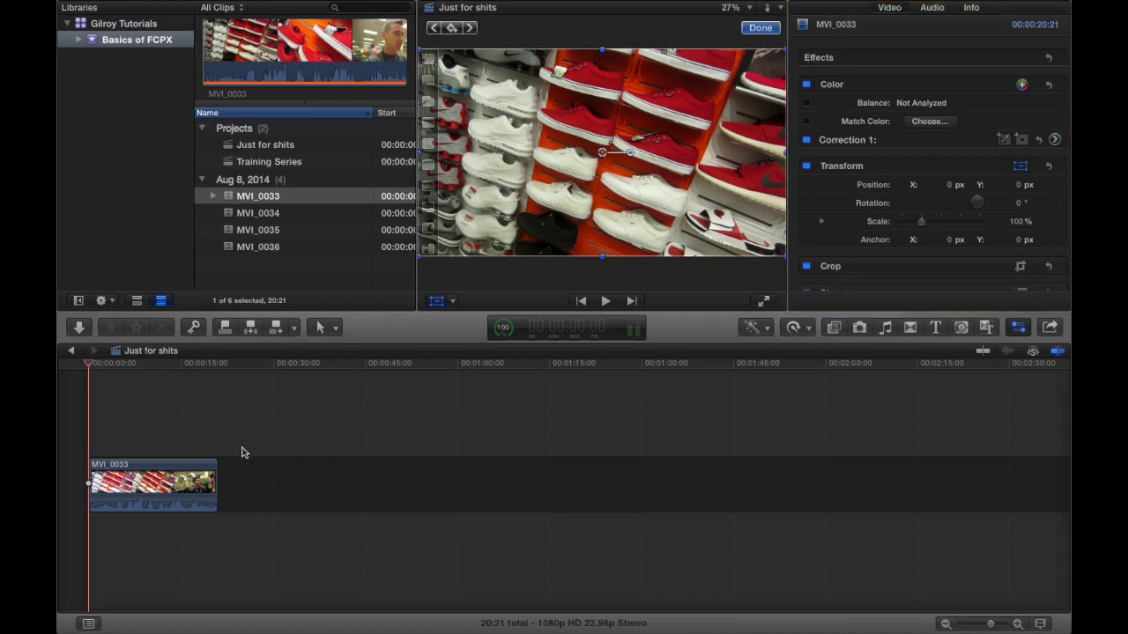
left_click_drag(108, 377, 1044, 604)
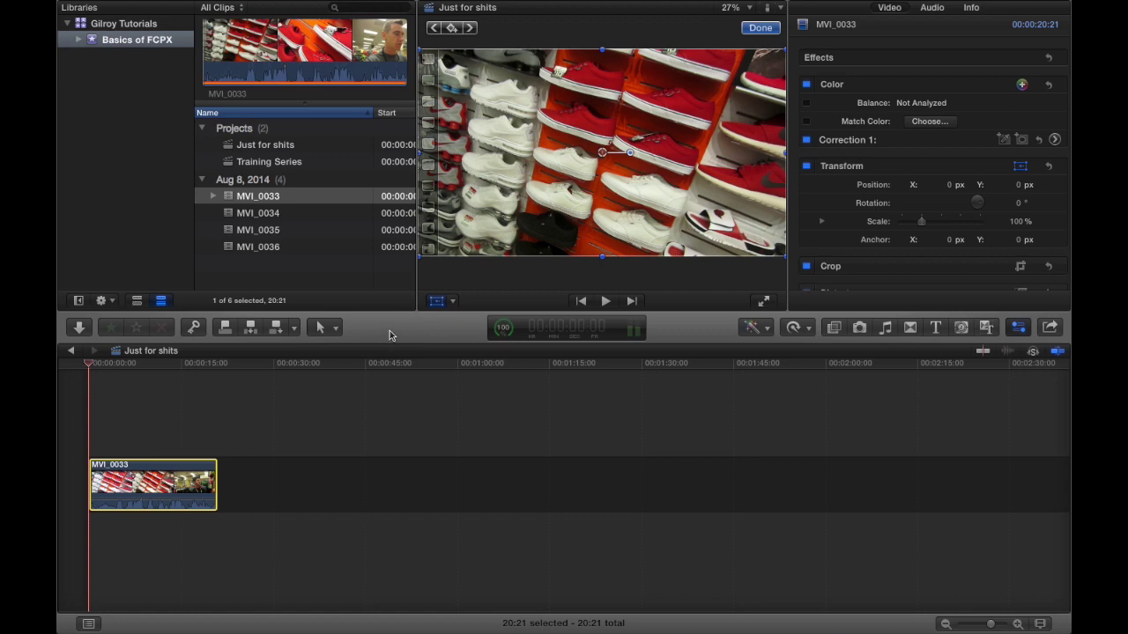
left_click(444, 269)
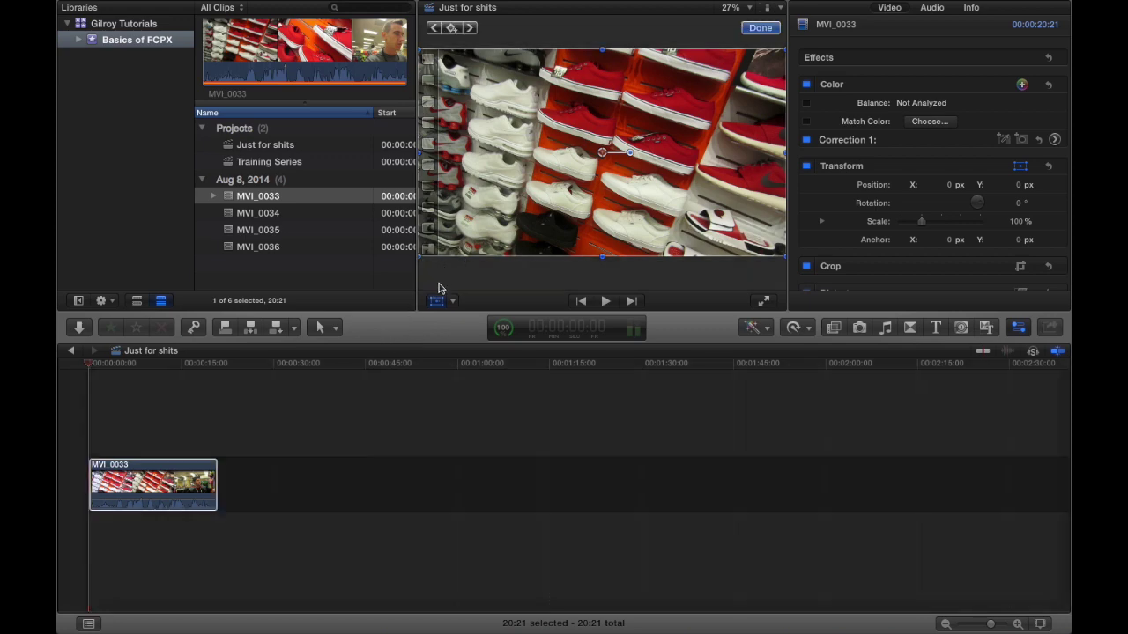